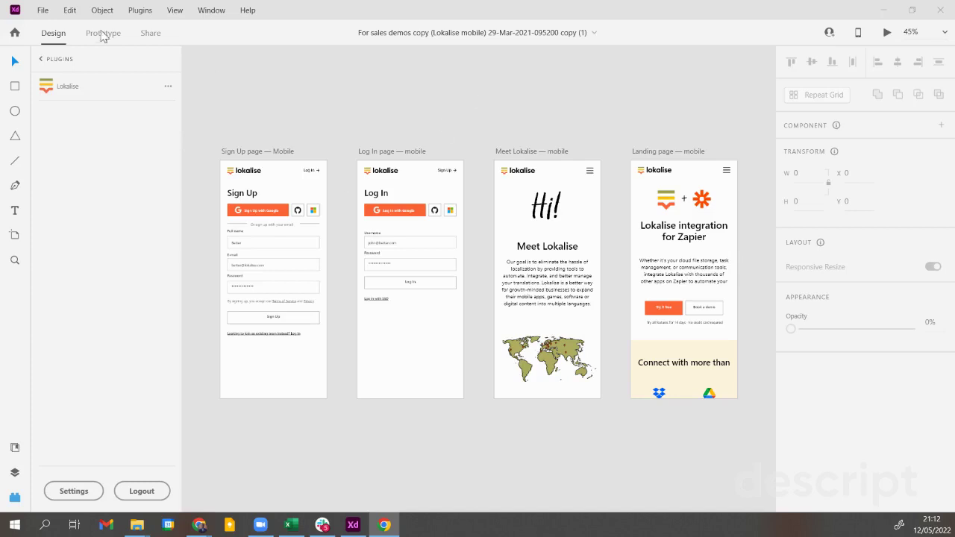
- Create a new Lokalise project 'Adobe XD Demo' for the first team, targeting iOS and Android
click(86, 499)
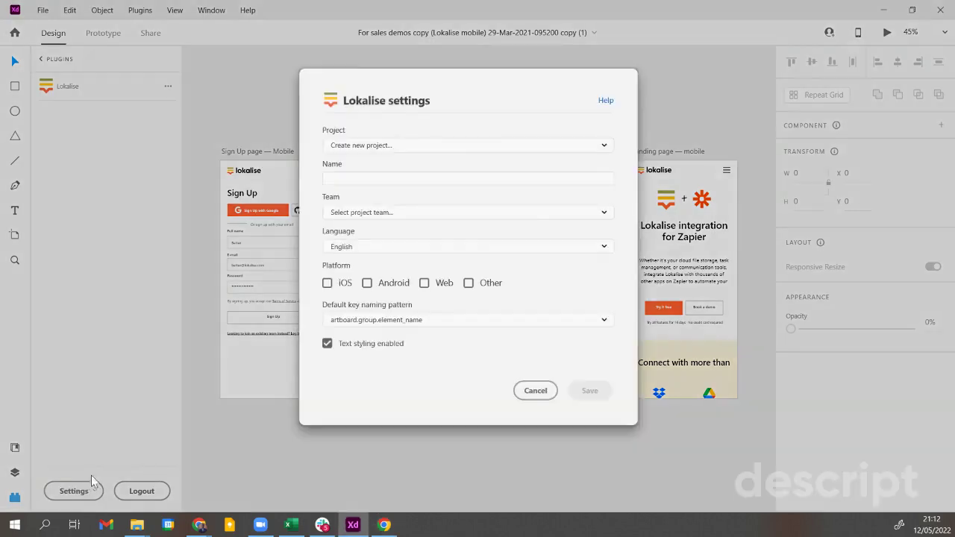
click(420, 145)
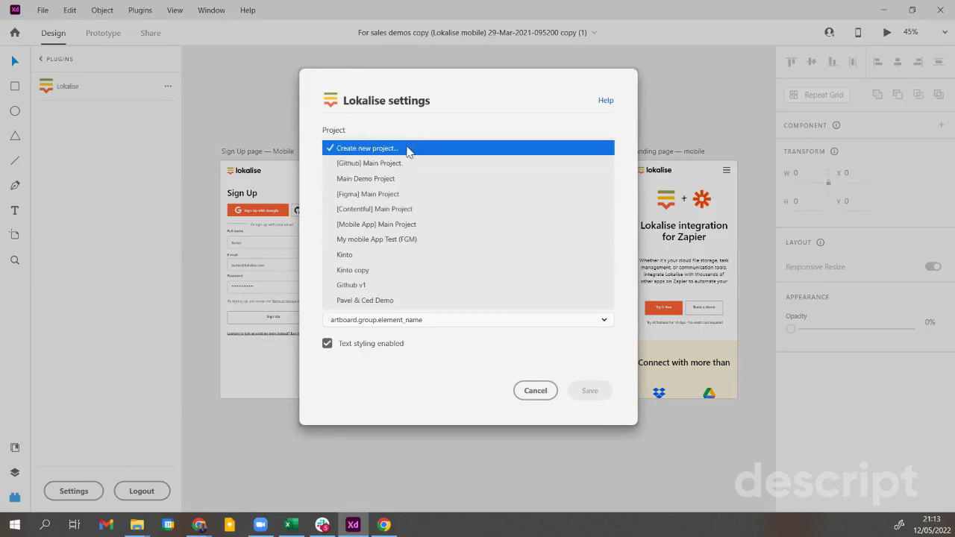
click(408, 148)
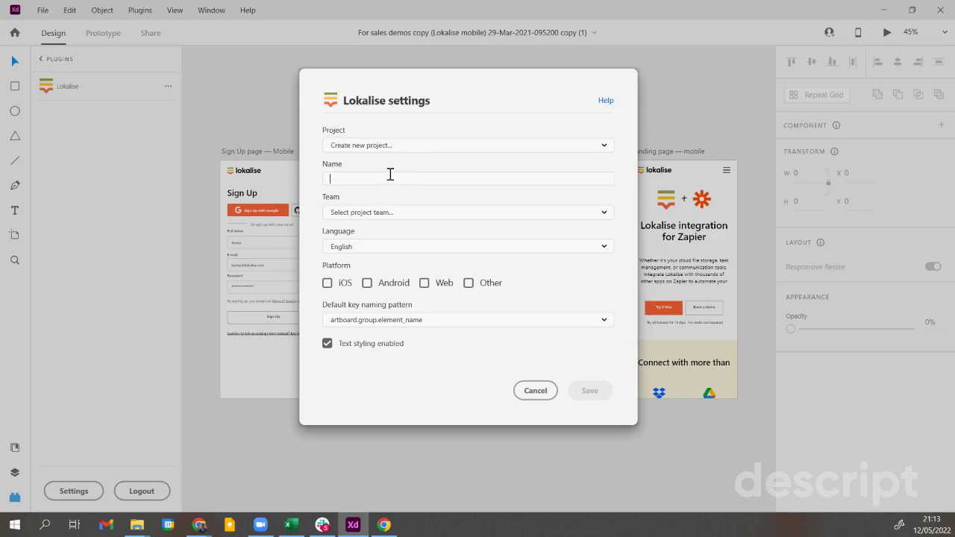
text(Ado)
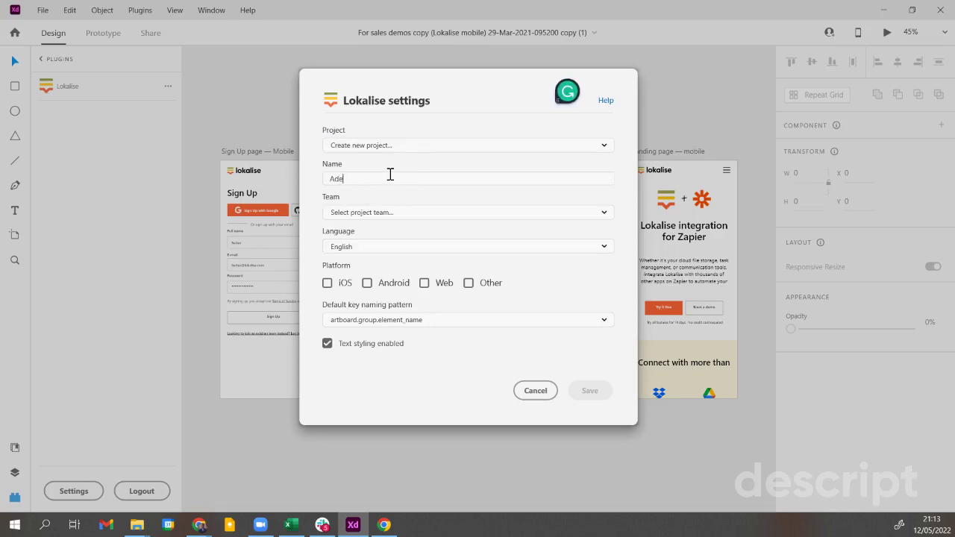
text(be XD Demo)
click(381, 214)
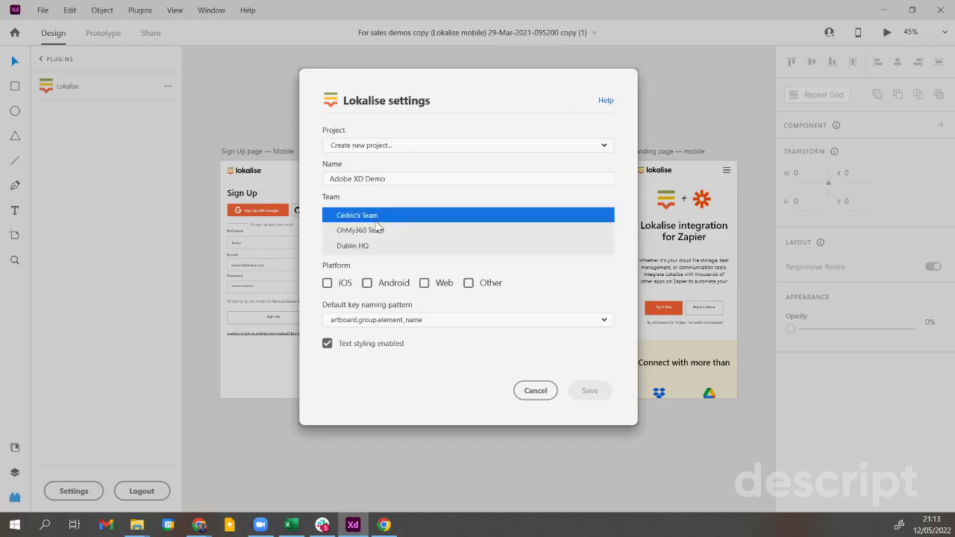
click(378, 217)
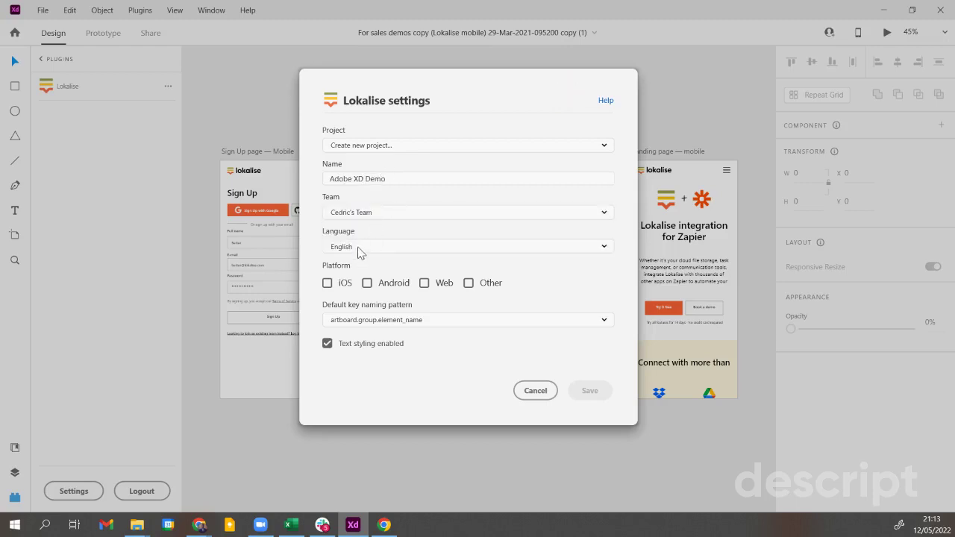
click(330, 286)
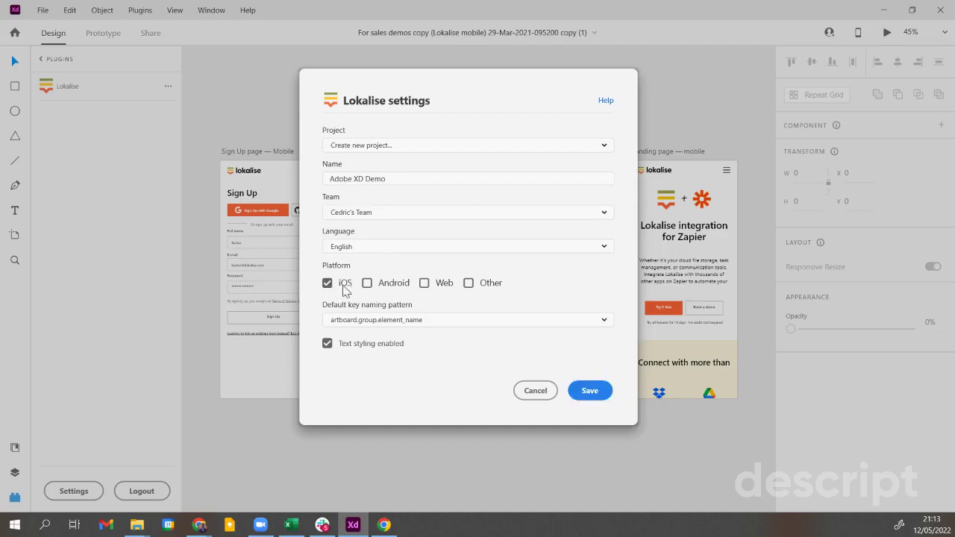
click(367, 283)
- Choose element_name from the default key naming pattern list
click(359, 321)
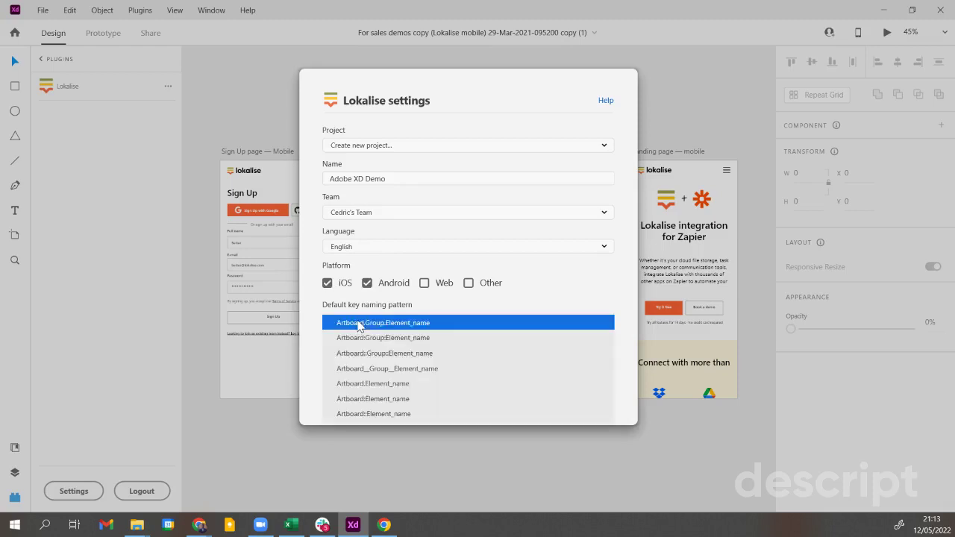
scroll(414, 354, down, 3)
scroll(413, 351, down, 1)
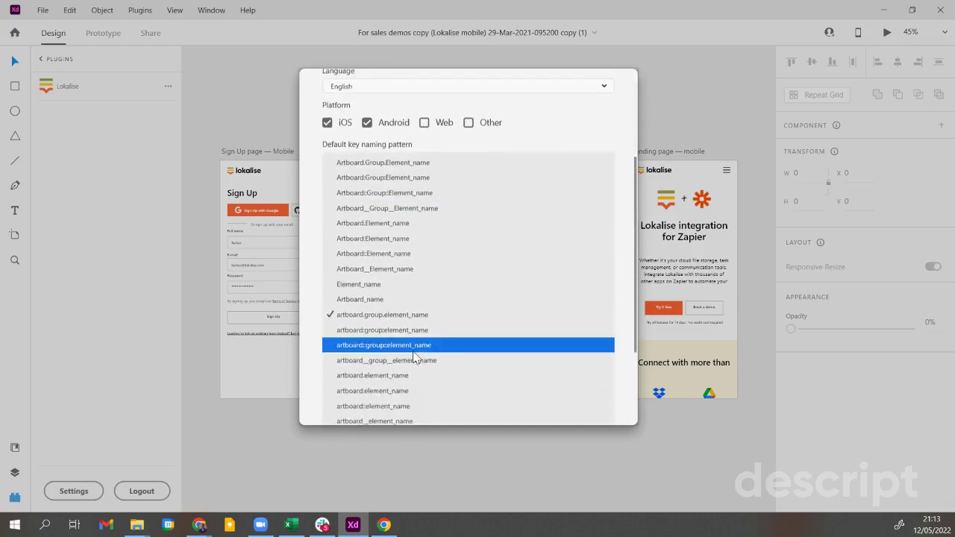
scroll(415, 356, down, 3)
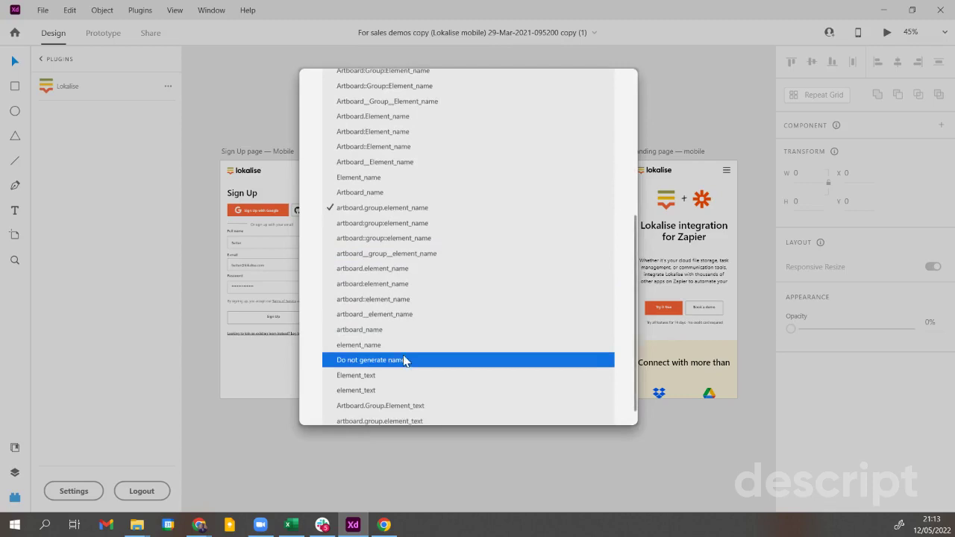
key(Up)
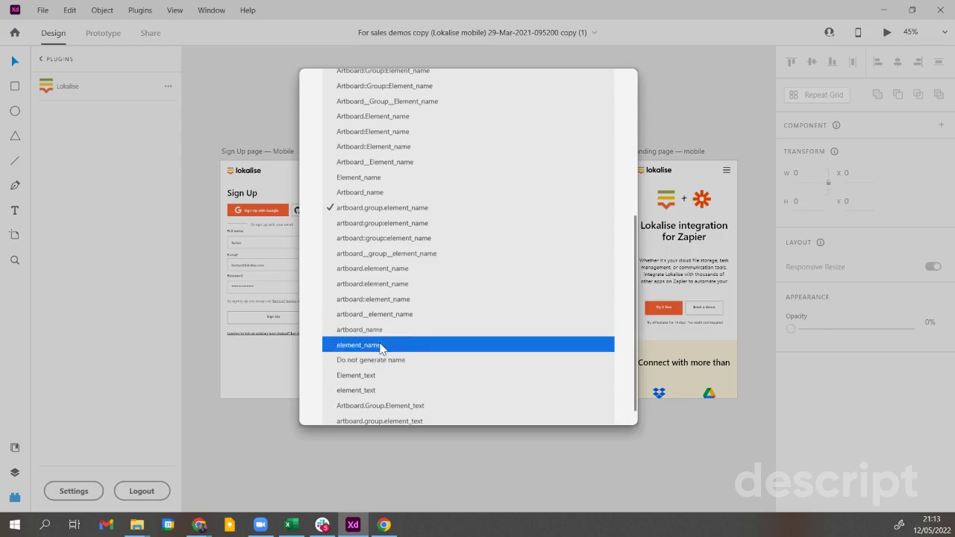
click(382, 345)
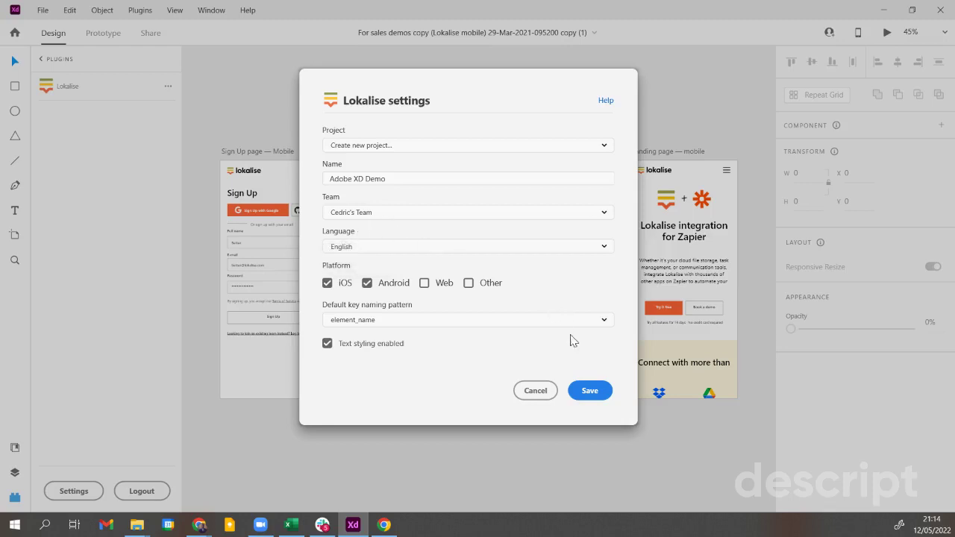
- Save the new Lokalise project settings
click(588, 391)
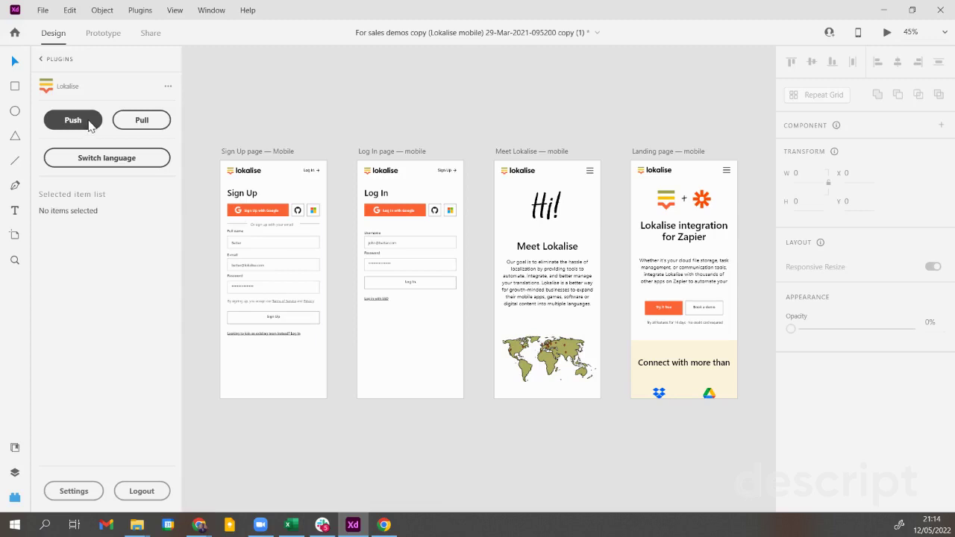
- Start pushing the 31 selected English texts to Lokalise
click(87, 124)
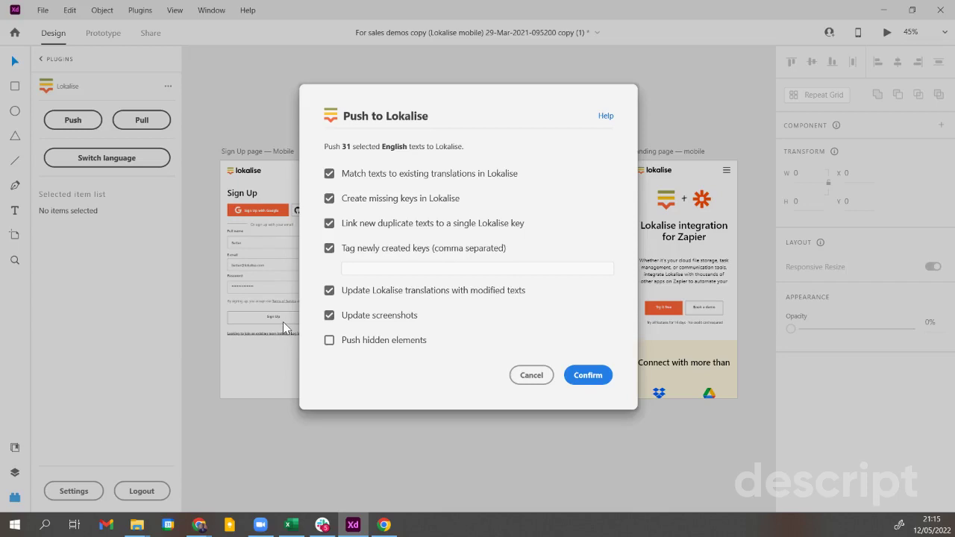
- Tag newly created keys with 'Version, May 2022, Adobe XD'
click(367, 267)
text(Versio)
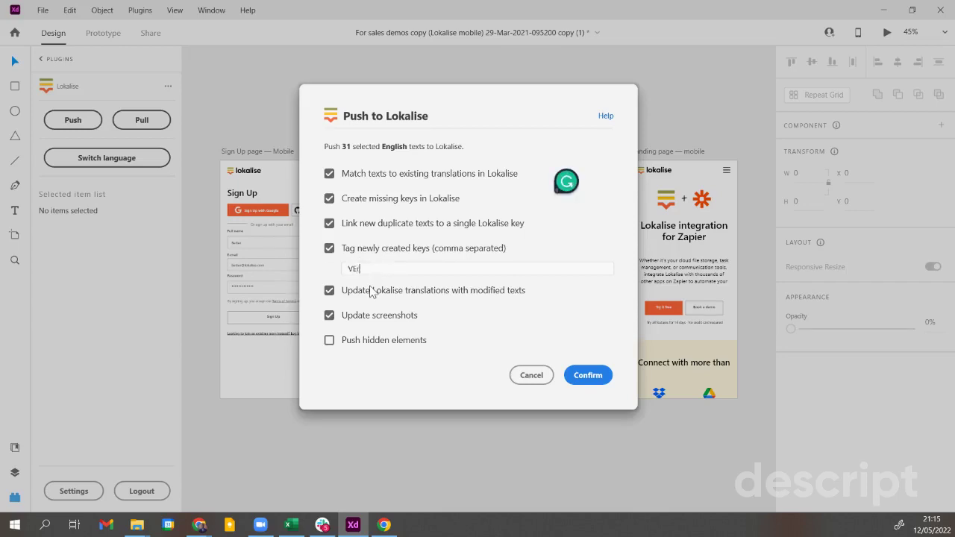
key(BackSpace)
key(BackSpace)
key(BackSpace)
key(BackSpace)
text(rsion , May 2022, Adobe XD)
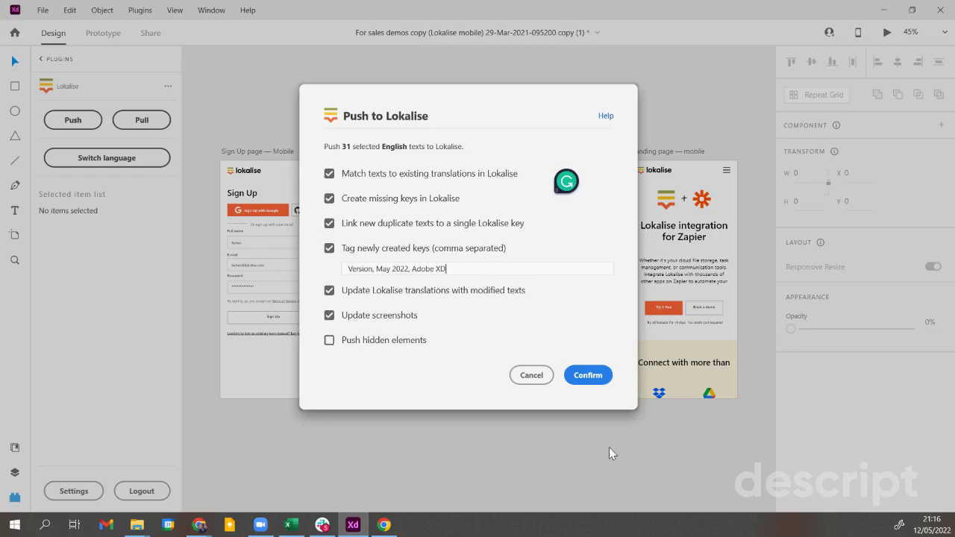
- Confirm the push: 31 keys linked, 25 created, 4 screenshots updated
click(589, 376)
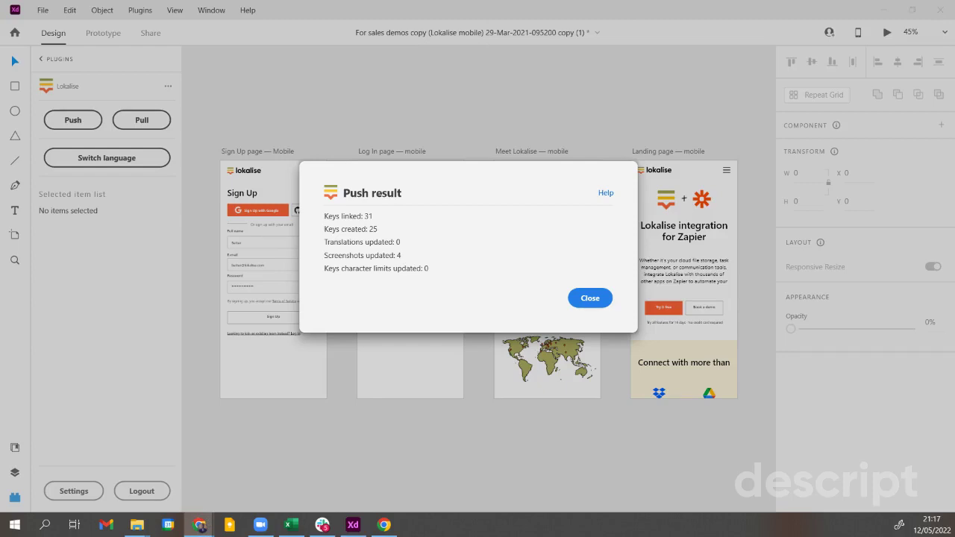
- Maximize the Lokalise window in Chrome and open the Adobe XD Demo project's 25 keys
drag(954, 314, 188, 171)
click(530, 165)
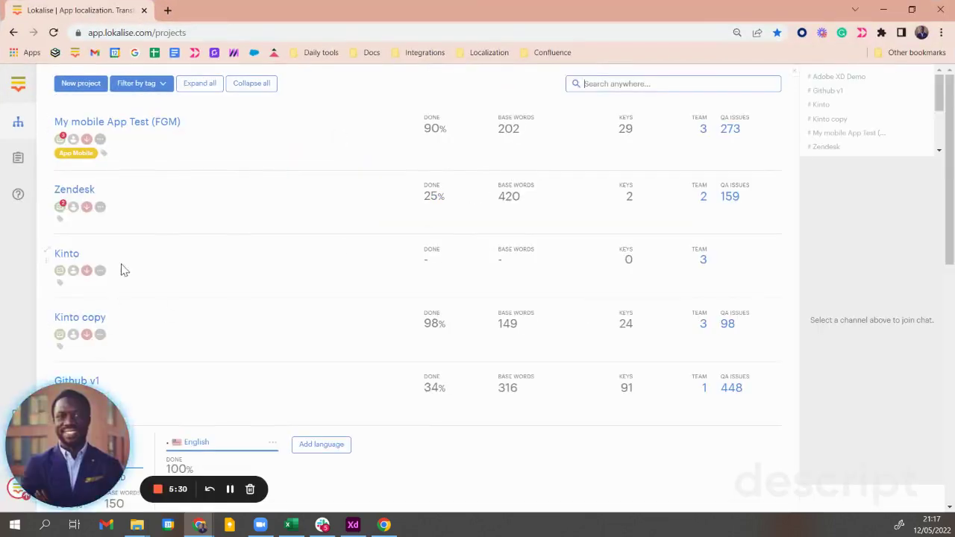
scroll(123, 265, down, 1)
scroll(123, 263, down, 3)
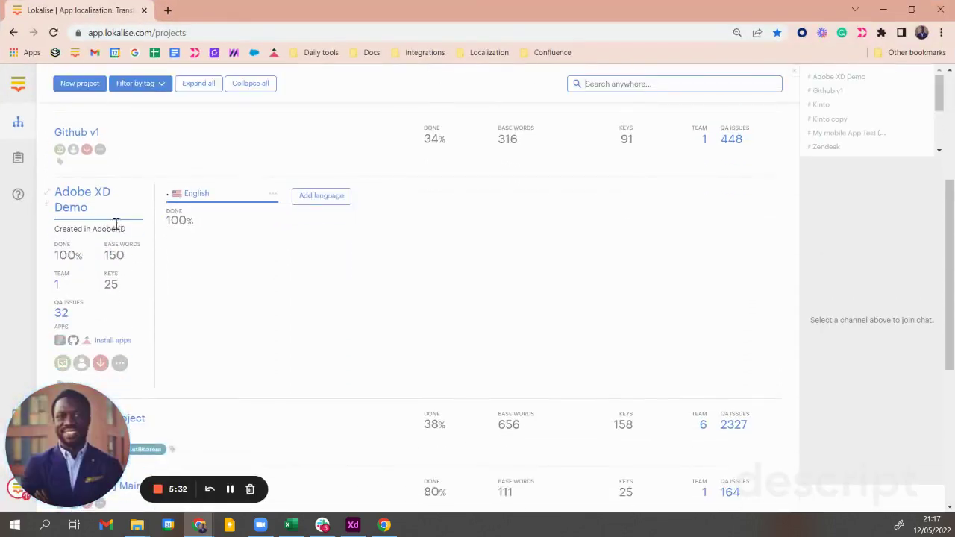
click(75, 202)
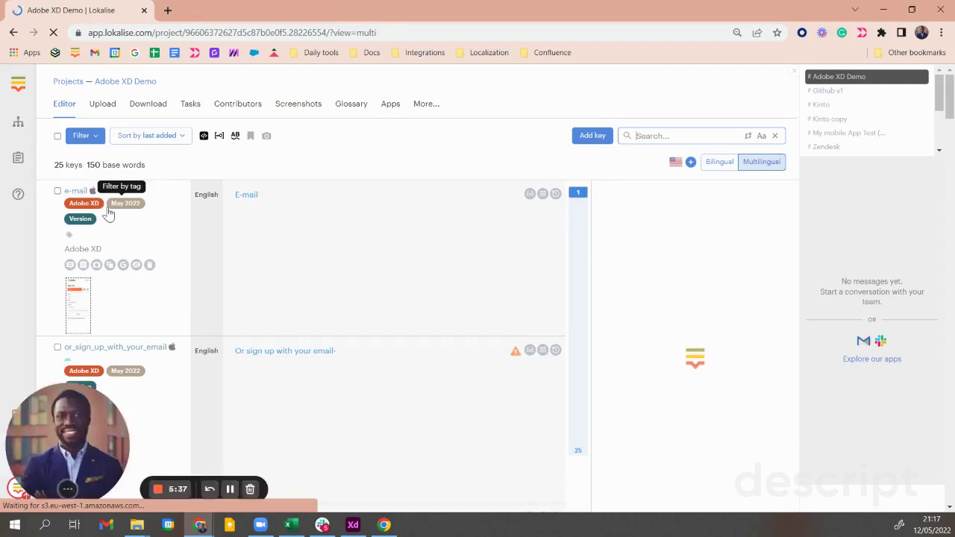
scroll(94, 190, down, 1)
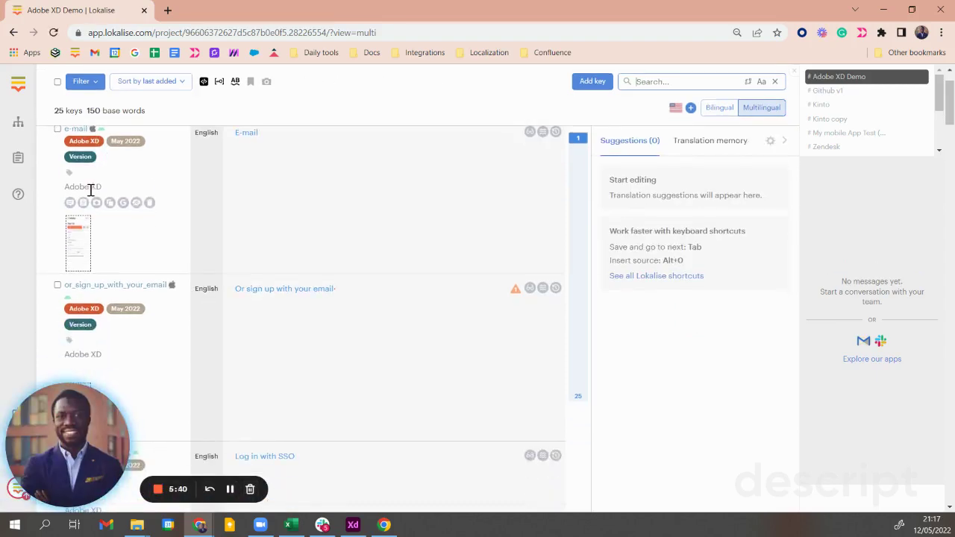
scroll(121, 270, down, 1)
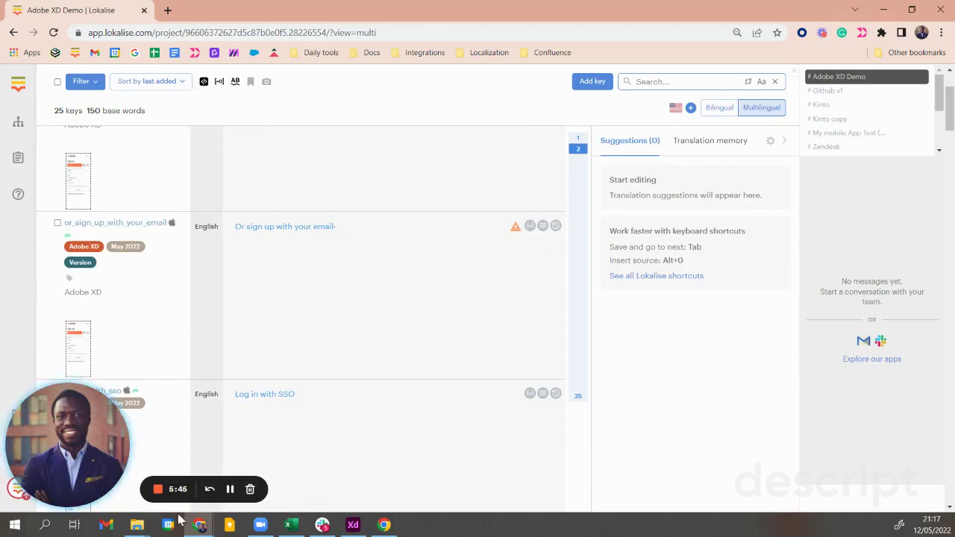
- Bring the Lokalise projects page back full-screen and scroll to the Adobe XD Demo card
click(231, 490)
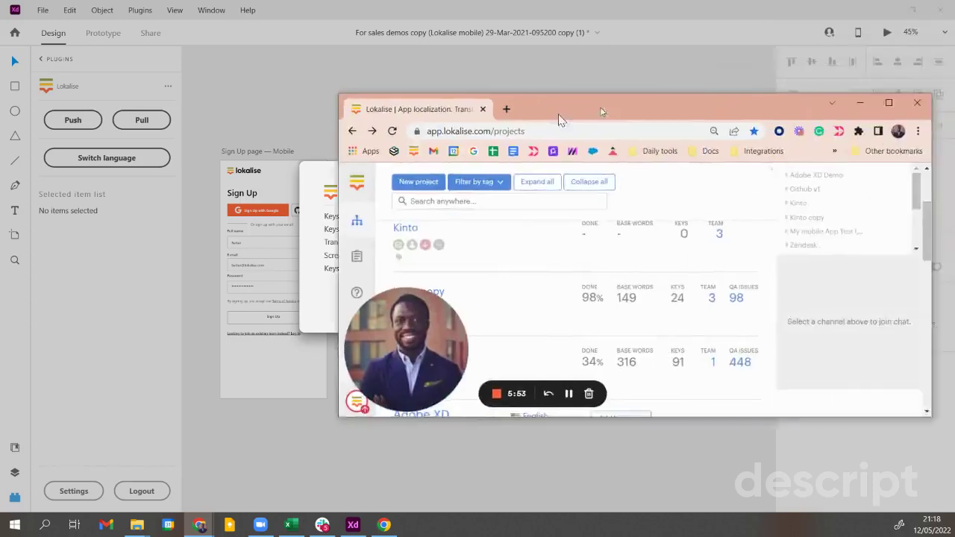
drag(600, 106, 461, 128)
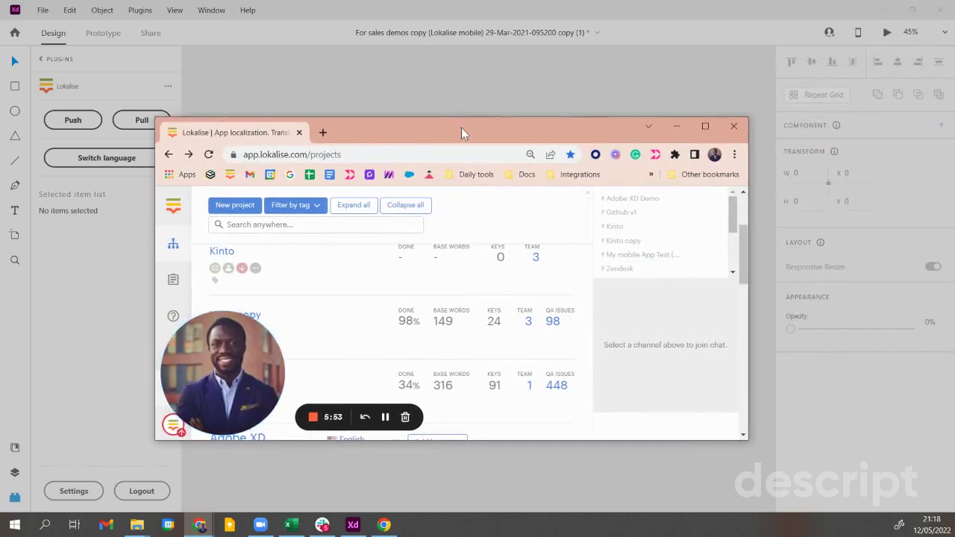
click(706, 127)
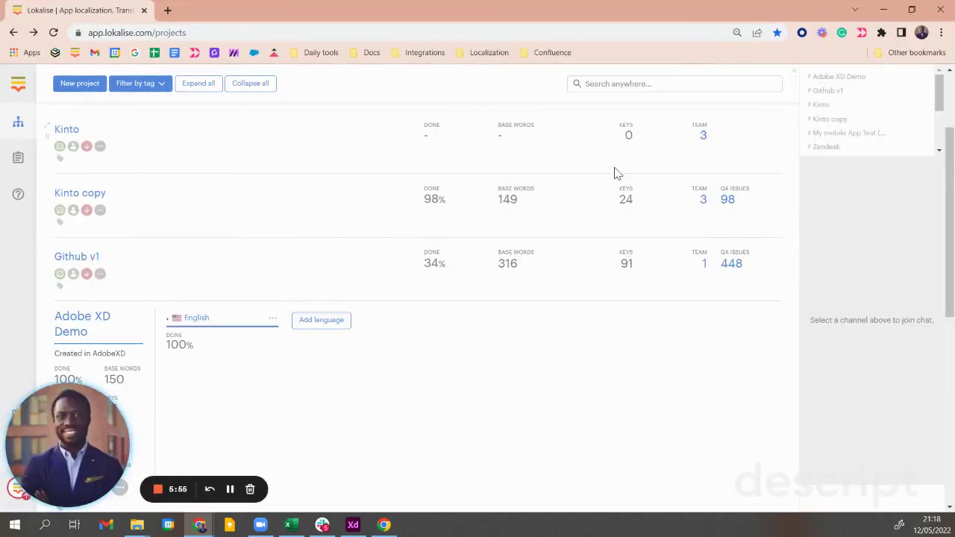
scroll(296, 318, down, 2)
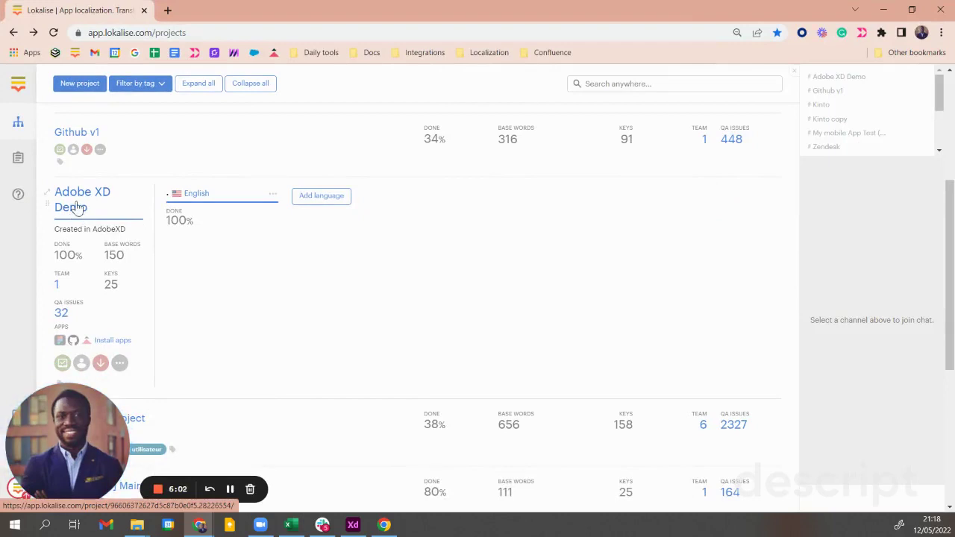
- Reopen the Adobe XD Demo editor and browse its tagged keys and screenshots
click(77, 208)
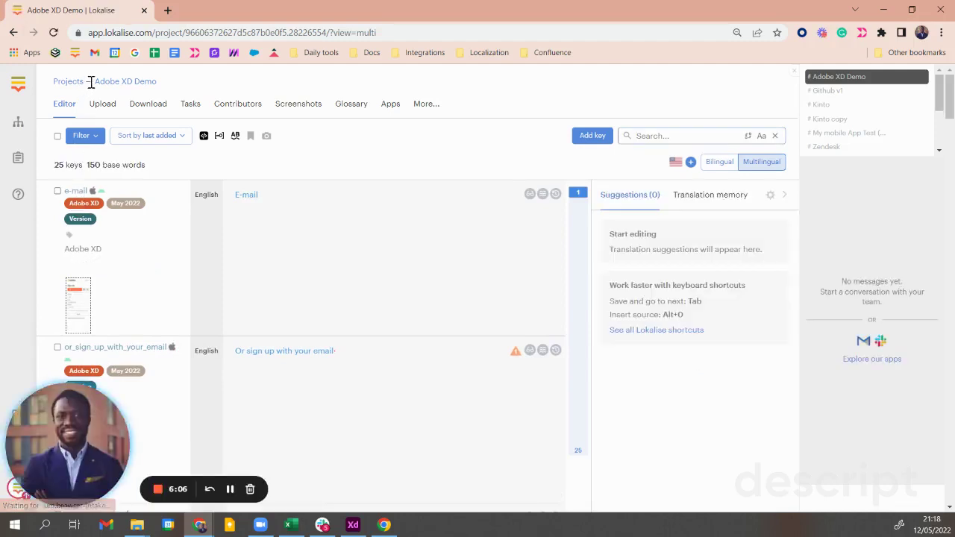
drag(91, 82, 157, 82)
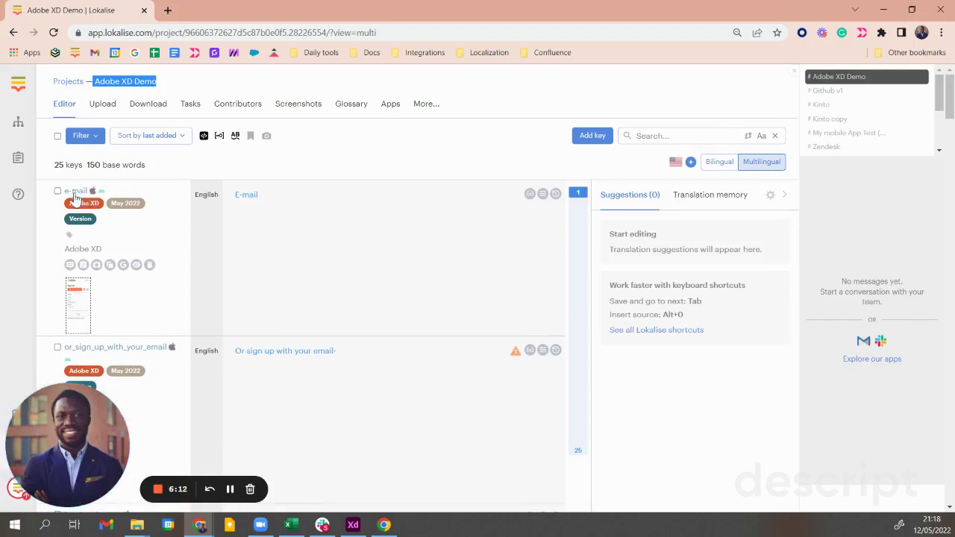
scroll(86, 254, down, 3)
scroll(93, 282, down, 1)
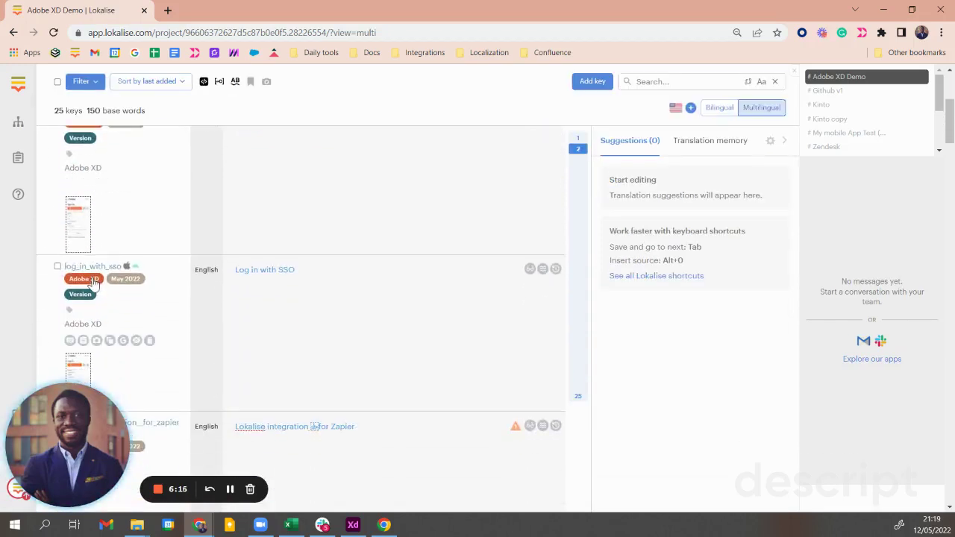
scroll(93, 280, up, 3)
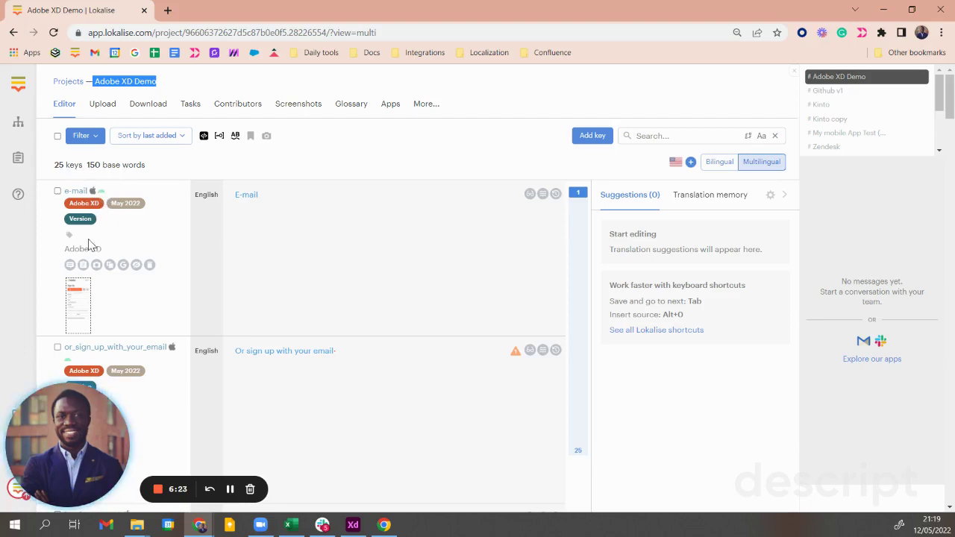
scroll(88, 243, down, 1)
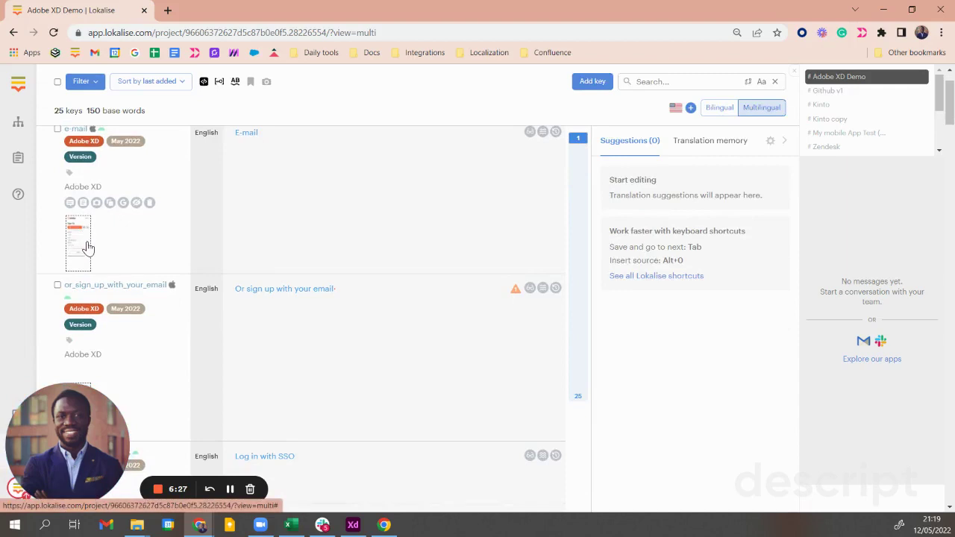
- Preview the Sign Up screenshot, then filter keys to the Zapier integration screenshot's 6 keys
click(85, 249)
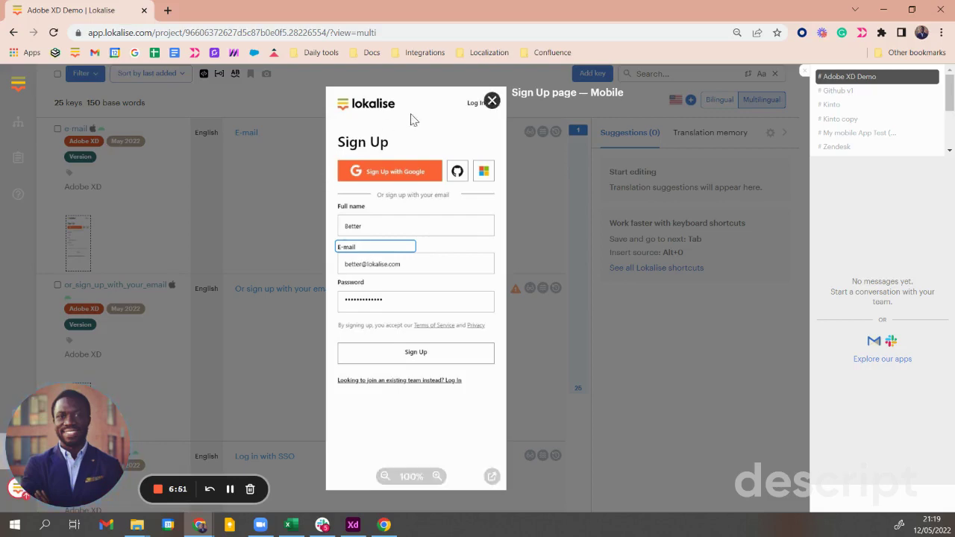
click(492, 100)
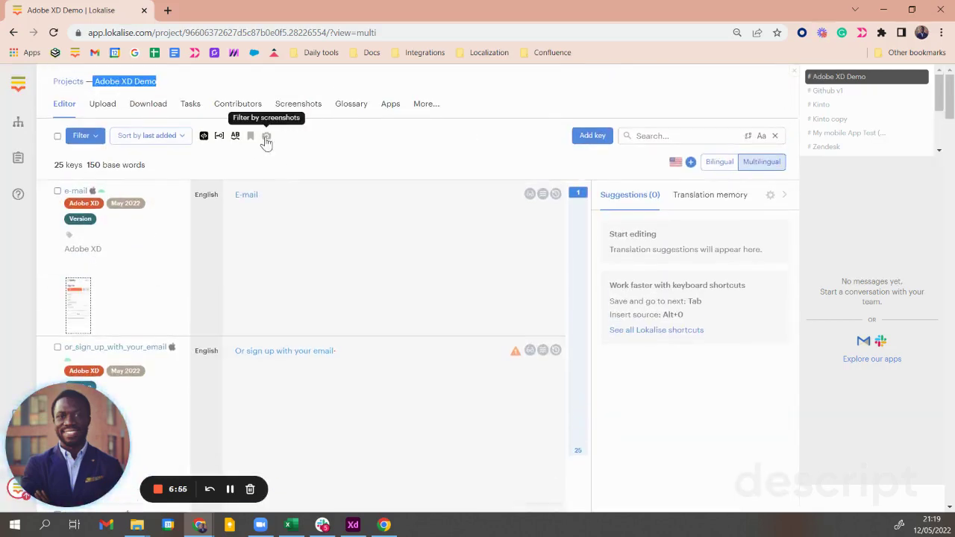
click(267, 142)
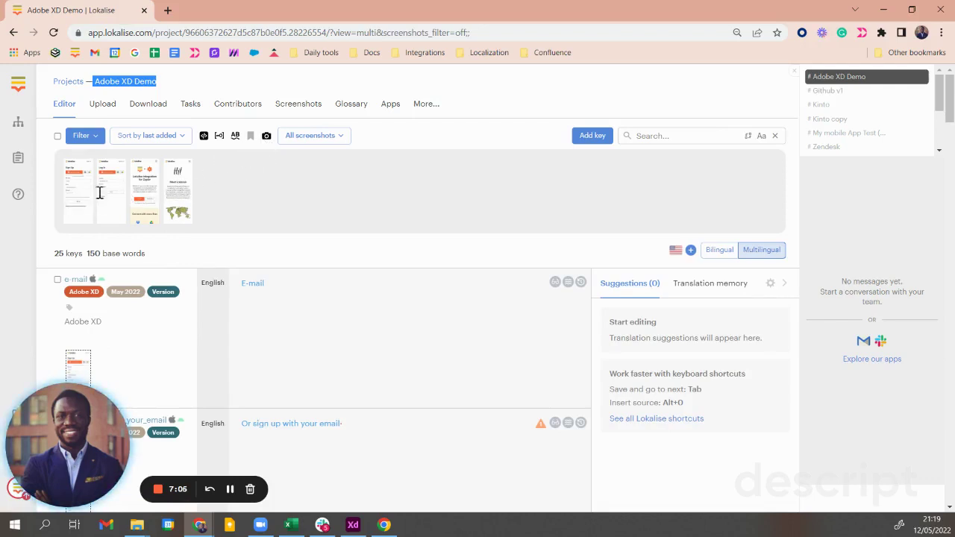
click(149, 200)
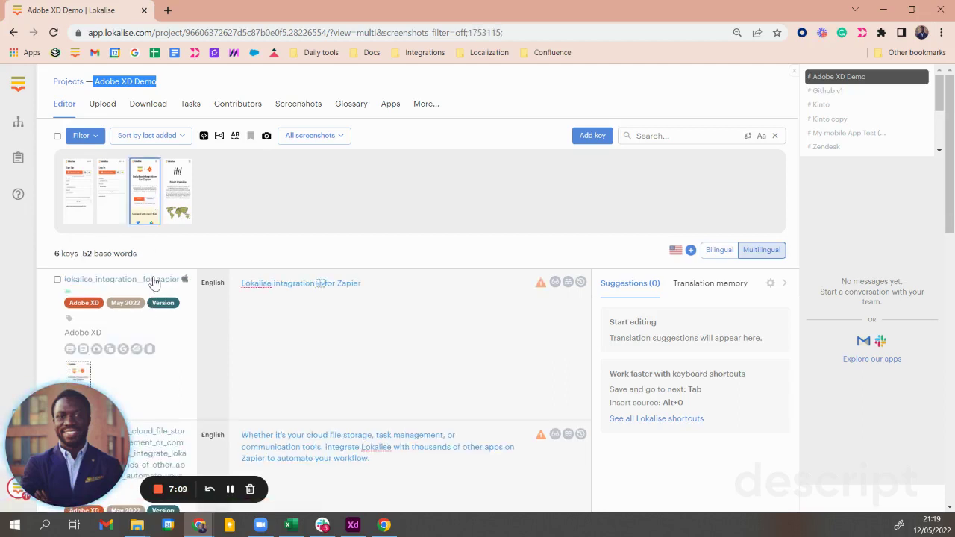
scroll(153, 282, down, 1)
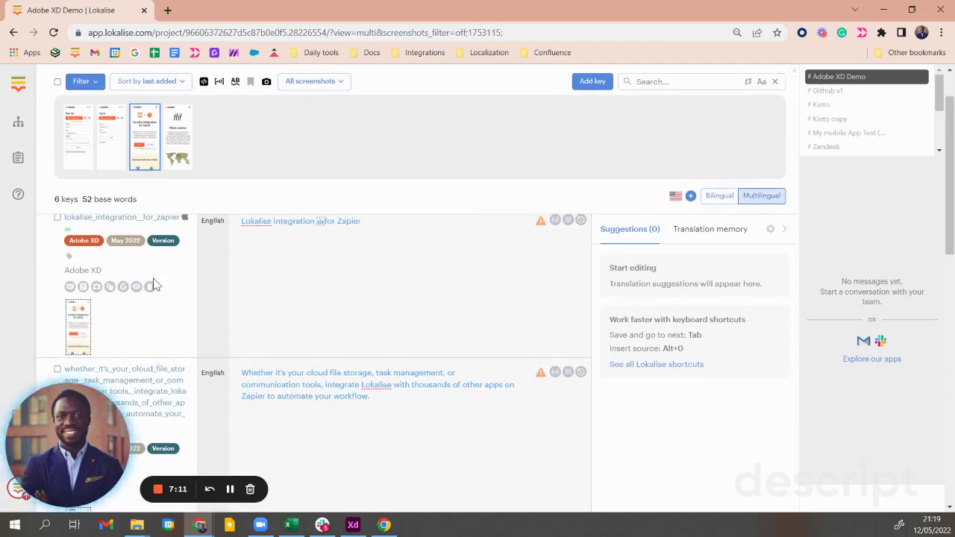
scroll(153, 287, down, 1)
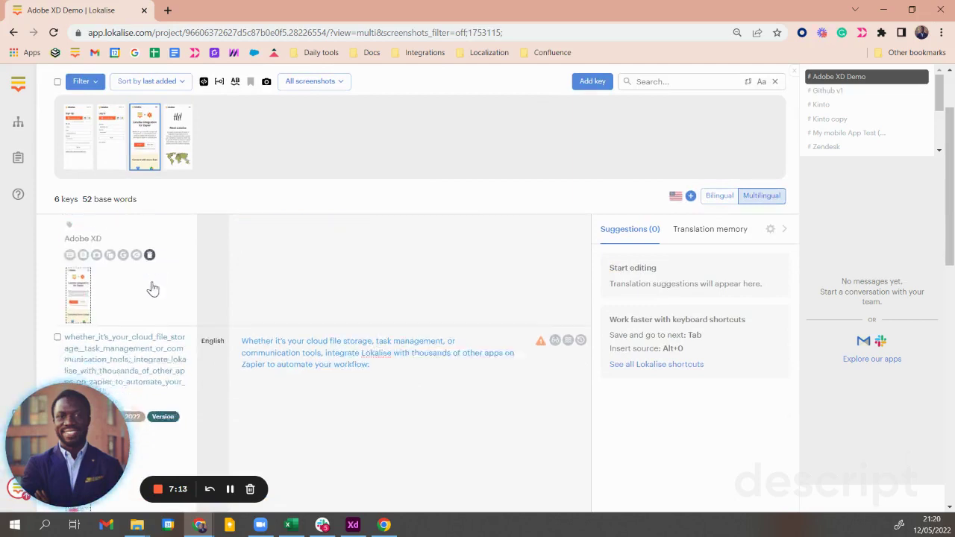
scroll(152, 288, down, 5)
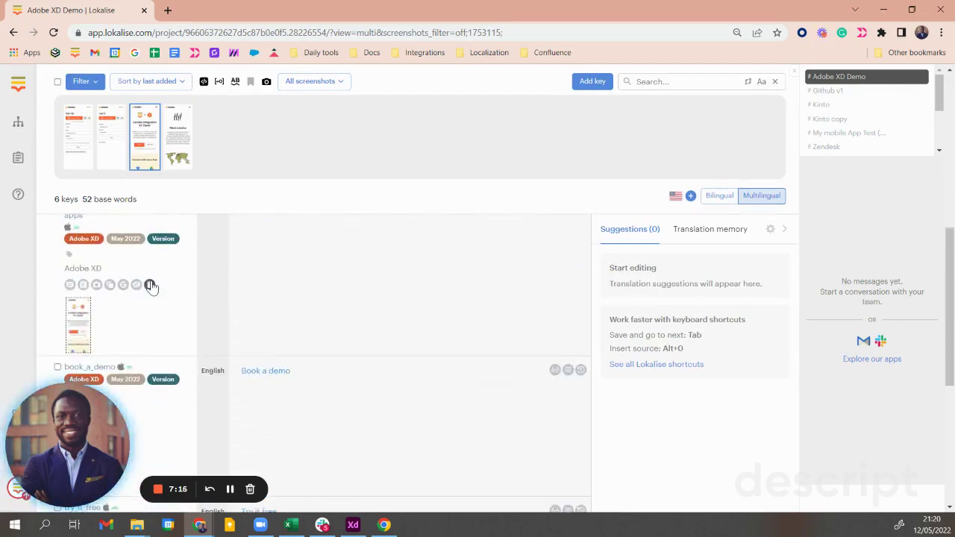
scroll(153, 287, up, 5)
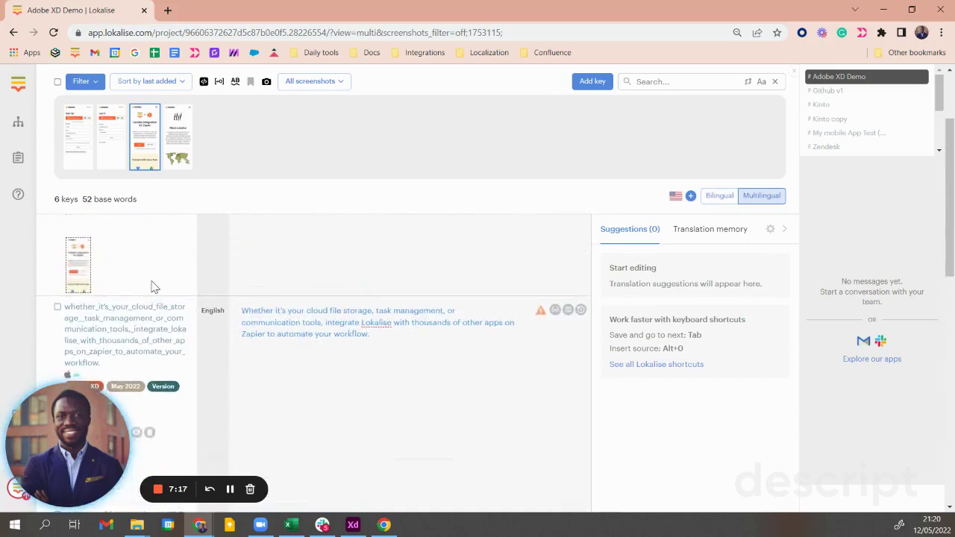
scroll(152, 287, up, 5)
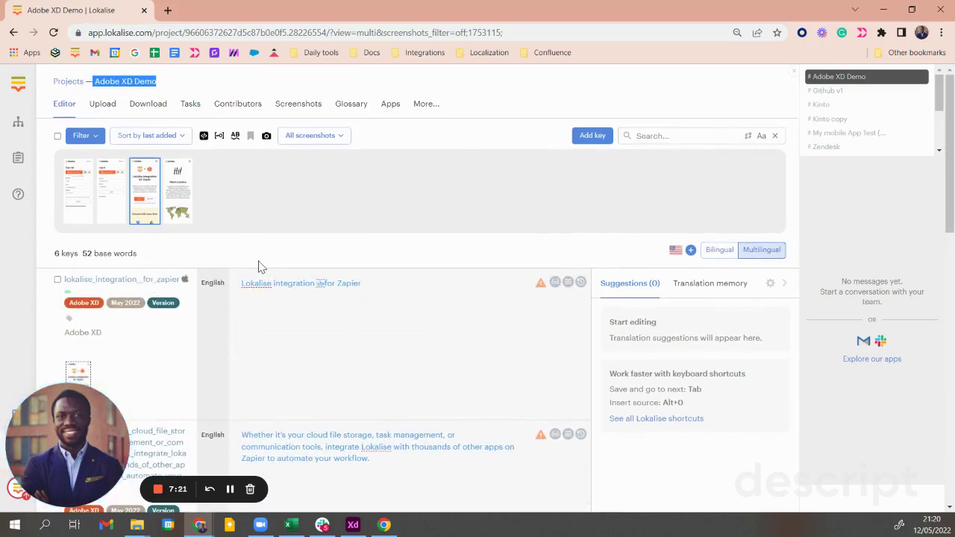
scroll(246, 270, down, 1)
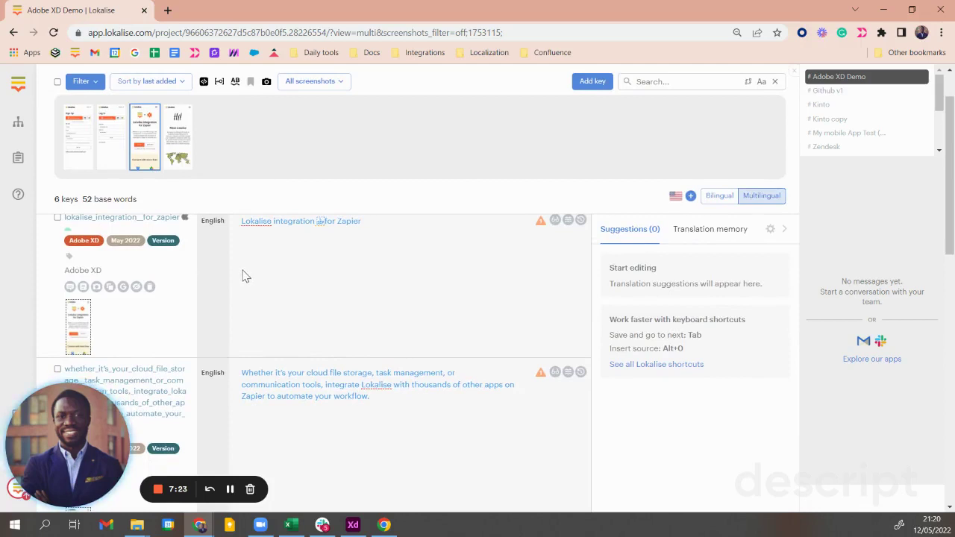
scroll(243, 280, down, 4)
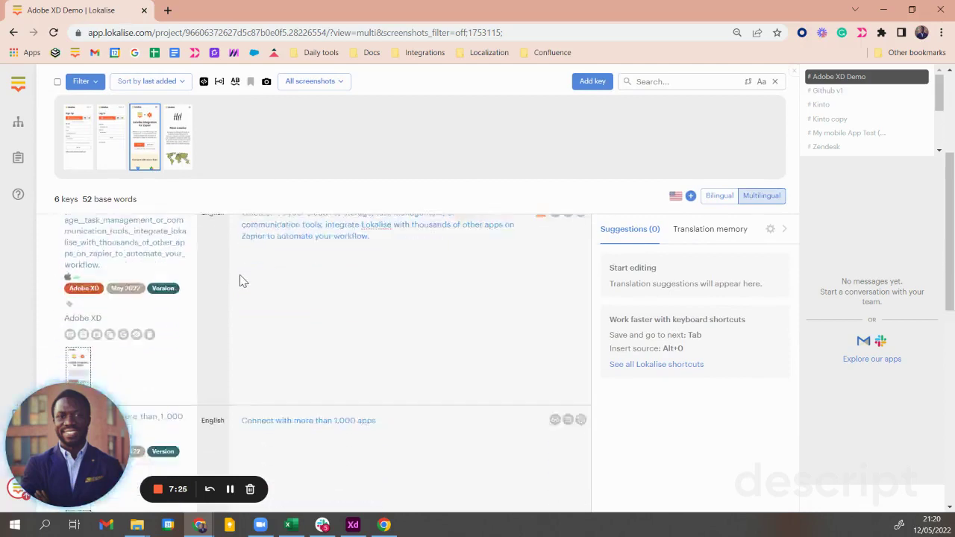
scroll(242, 281, up, 5)
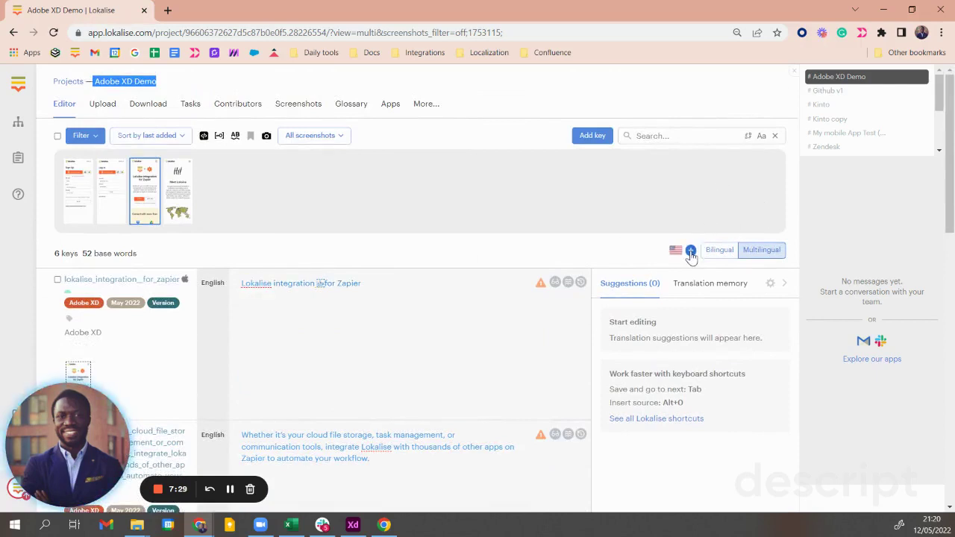
- Add French as a new language to the Adobe XD Demo project in Lokalise
click(690, 251)
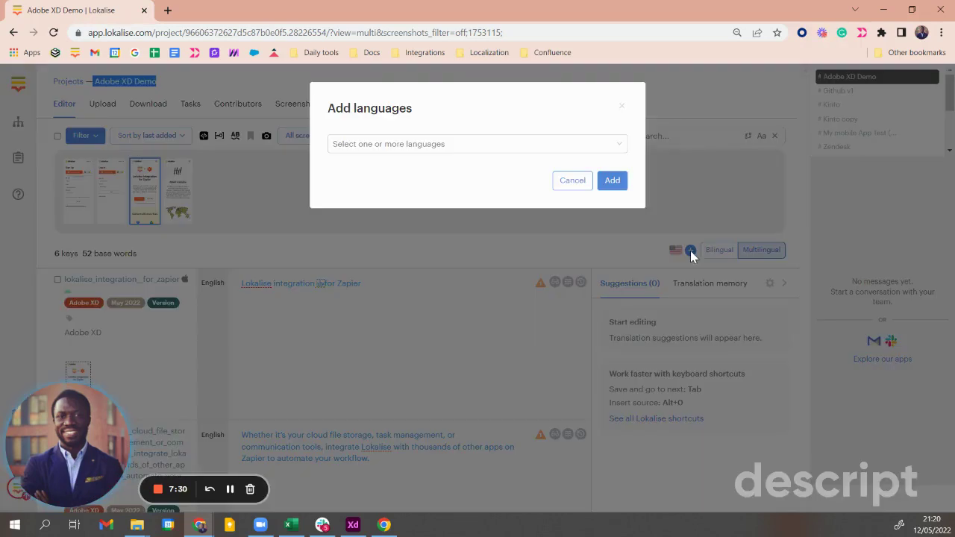
click(547, 150)
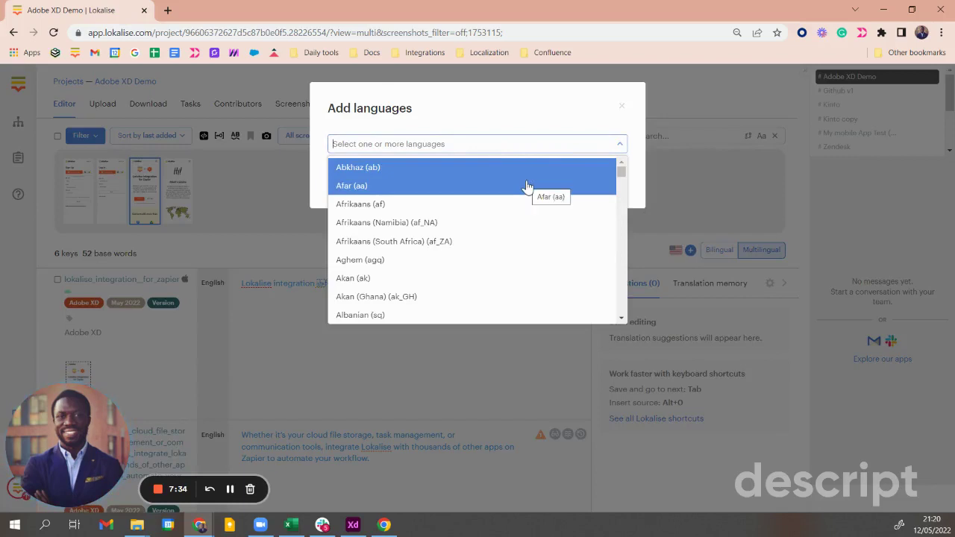
text(fra)
key(BackSpace)
text(e)
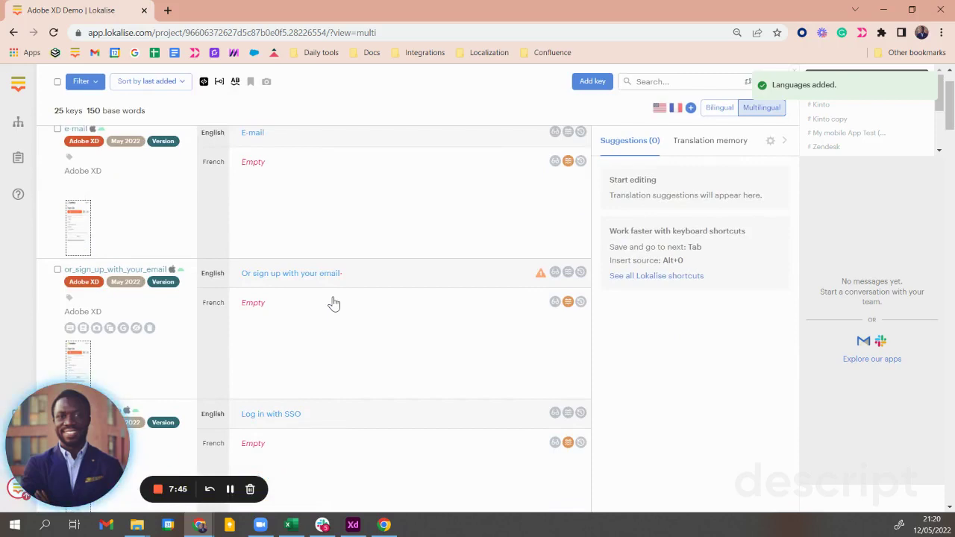
scroll(334, 304, down, 1)
scroll(332, 304, down, 1)
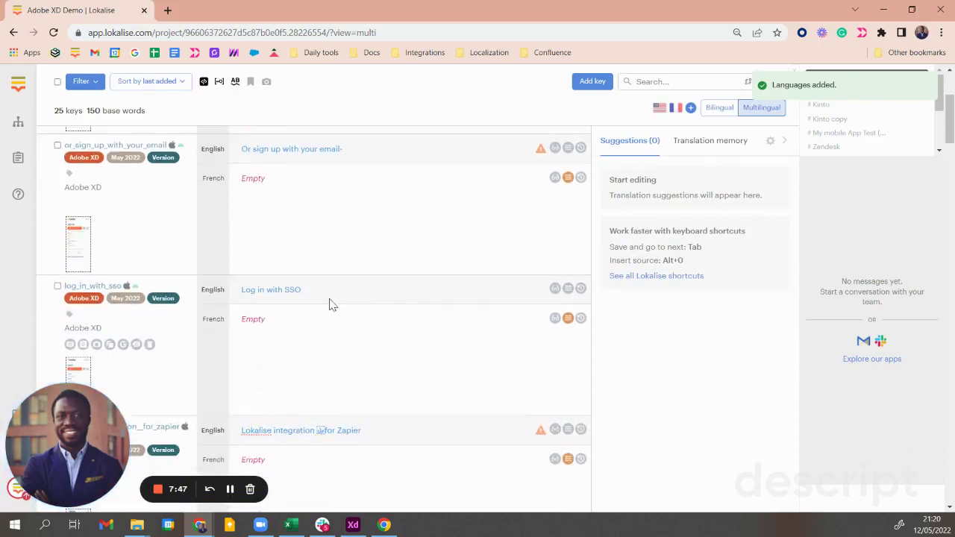
scroll(275, 254, up, 3)
- Select all 25 keys and apply 100% translation memory matches to all languages, confirming the overwrite
click(58, 136)
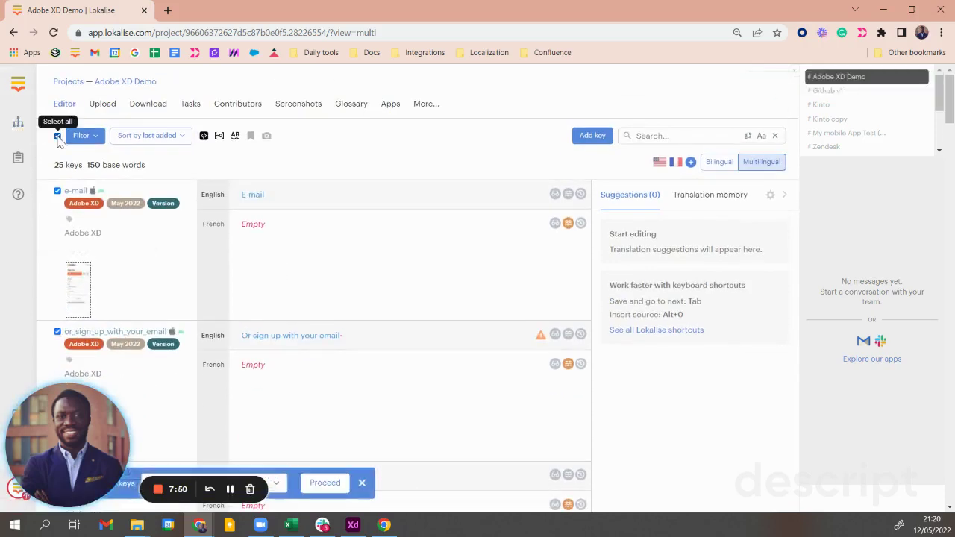
click(276, 484)
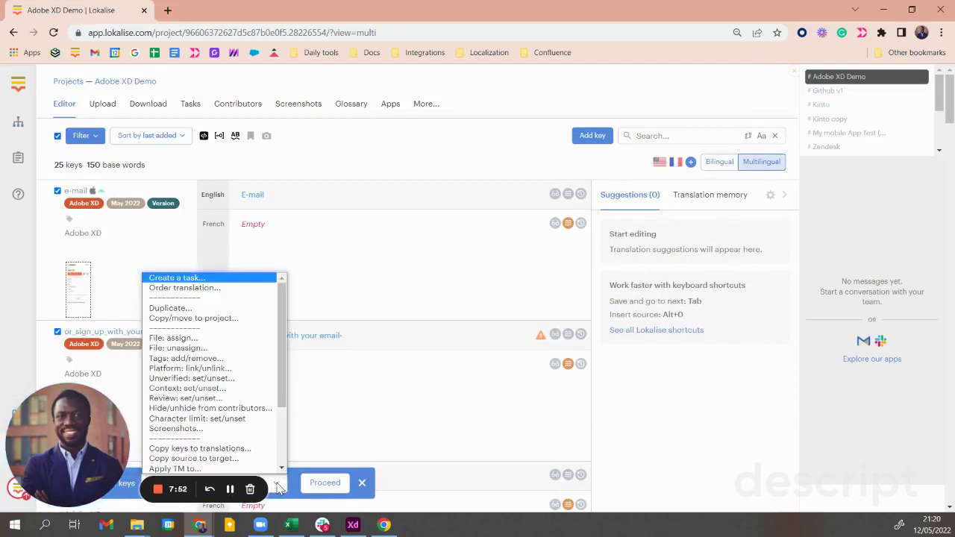
click(262, 469)
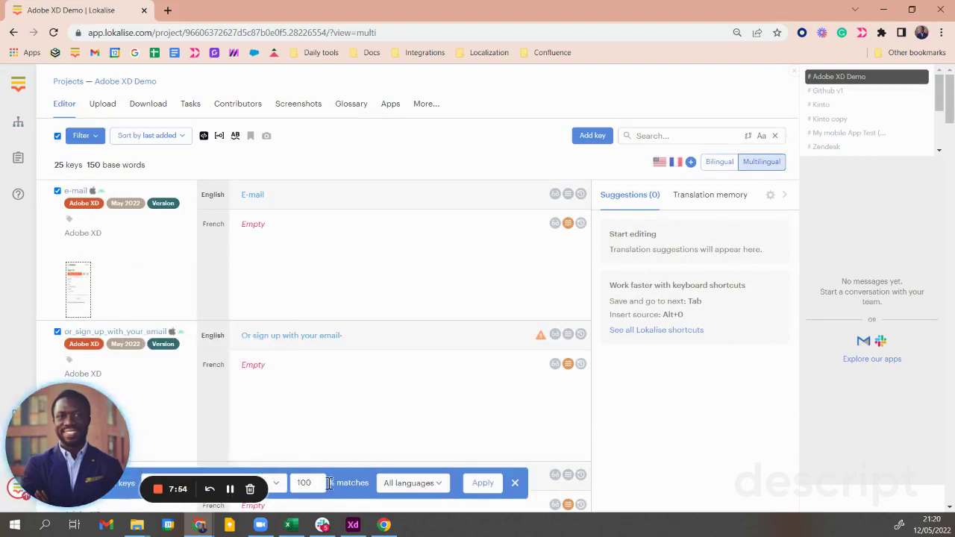
click(412, 484)
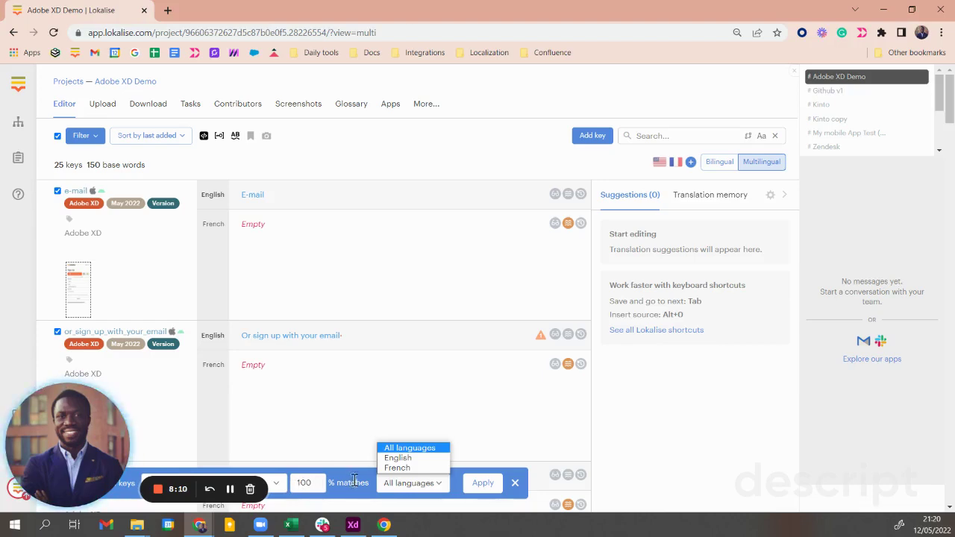
click(479, 486)
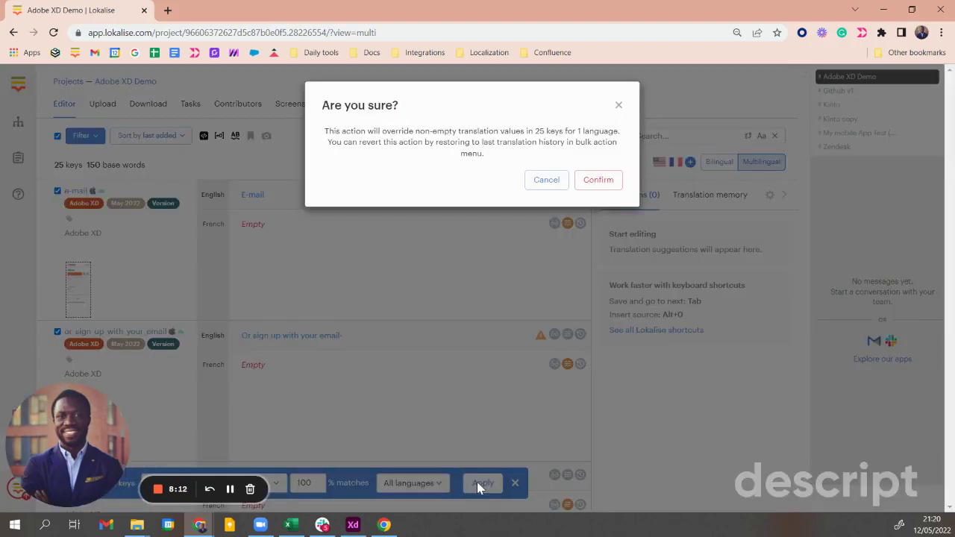
click(604, 180)
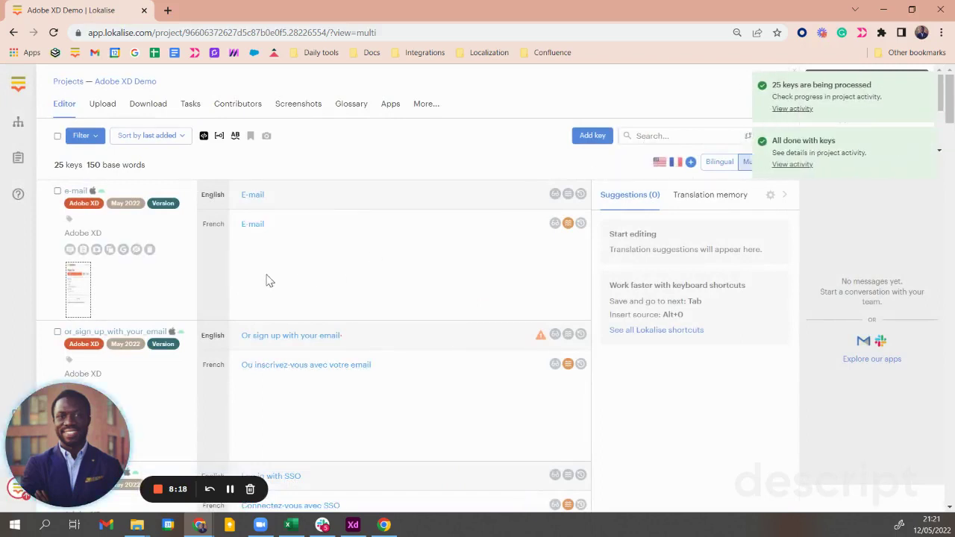
- Review the filled French translations, then shrink the Chrome window to reveal Adobe XD
scroll(269, 279, down, 10)
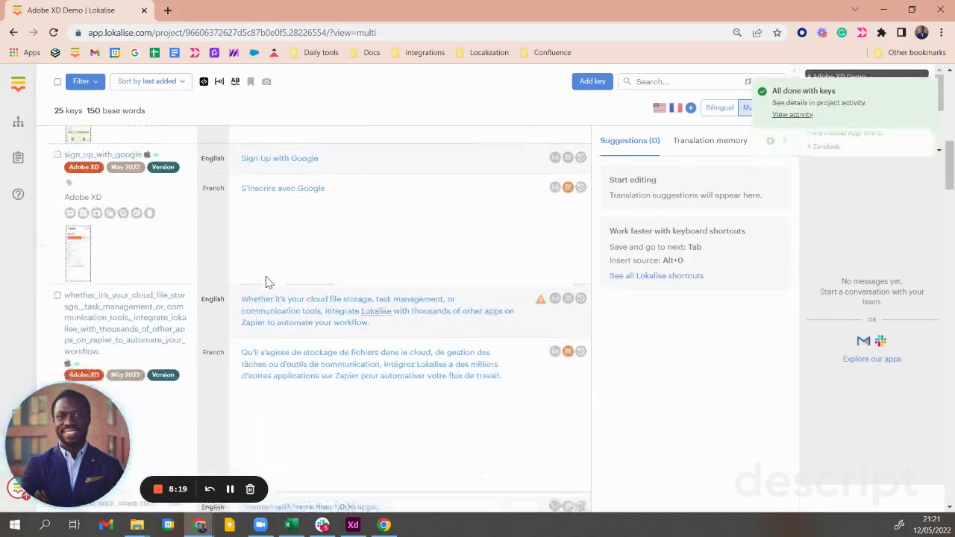
scroll(267, 284, down, 10)
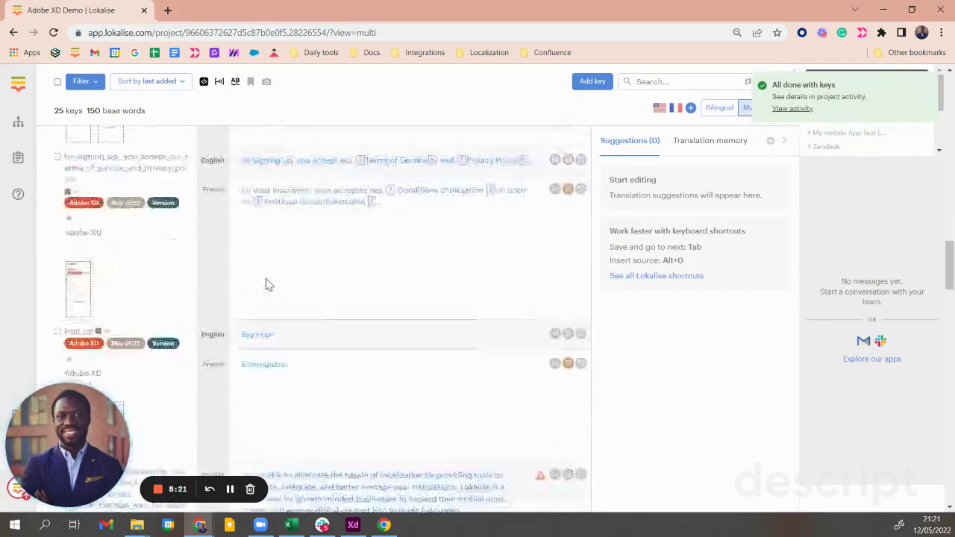
scroll(267, 285, down, 5)
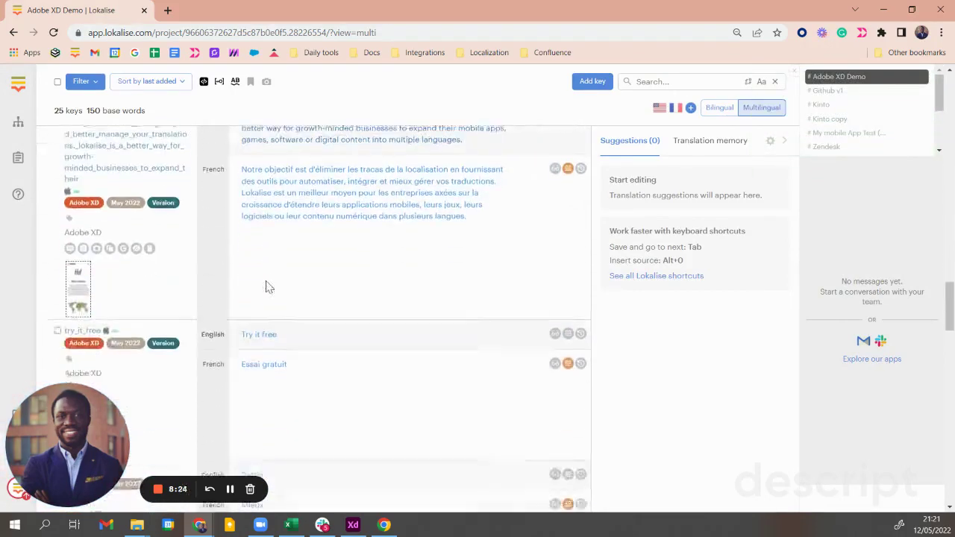
scroll(269, 284, up, 10)
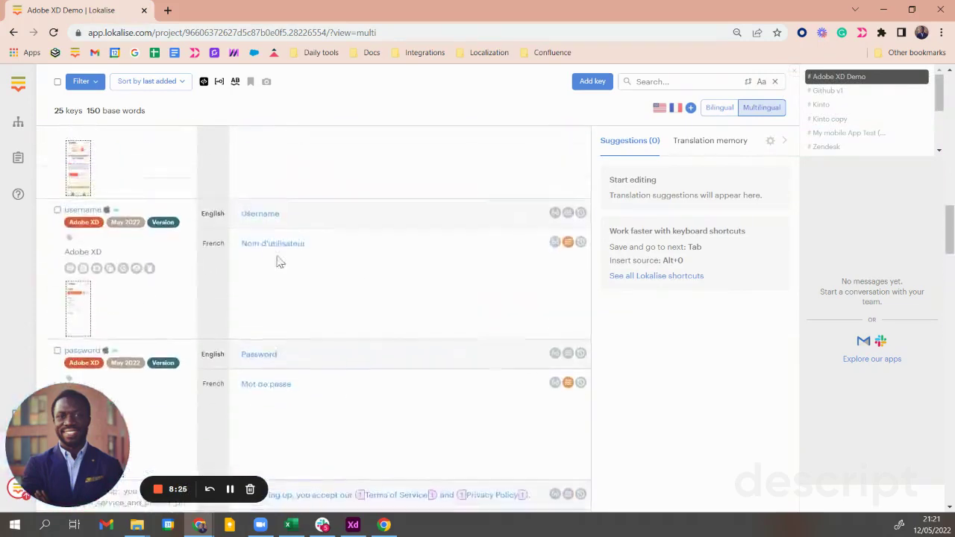
scroll(286, 257, up, 8)
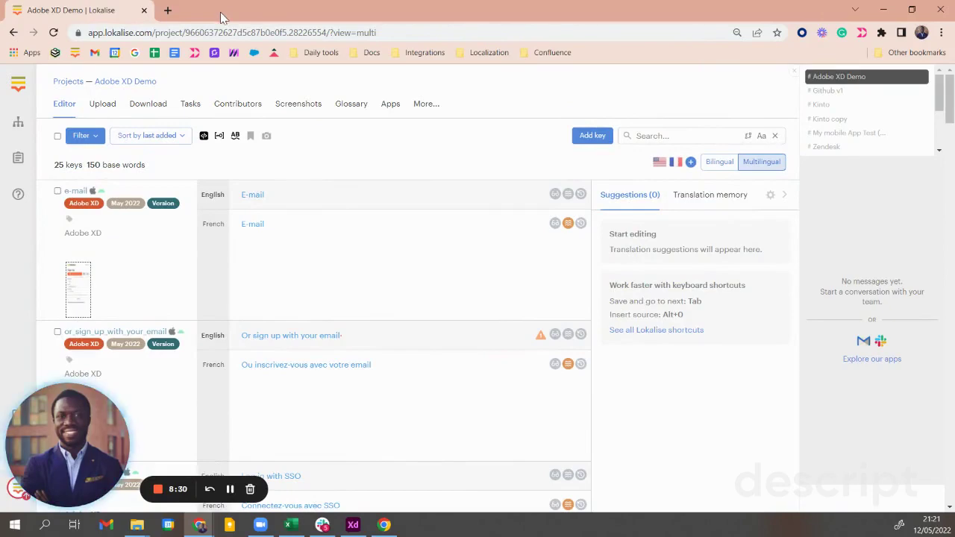
drag(220, 12, 954, 142)
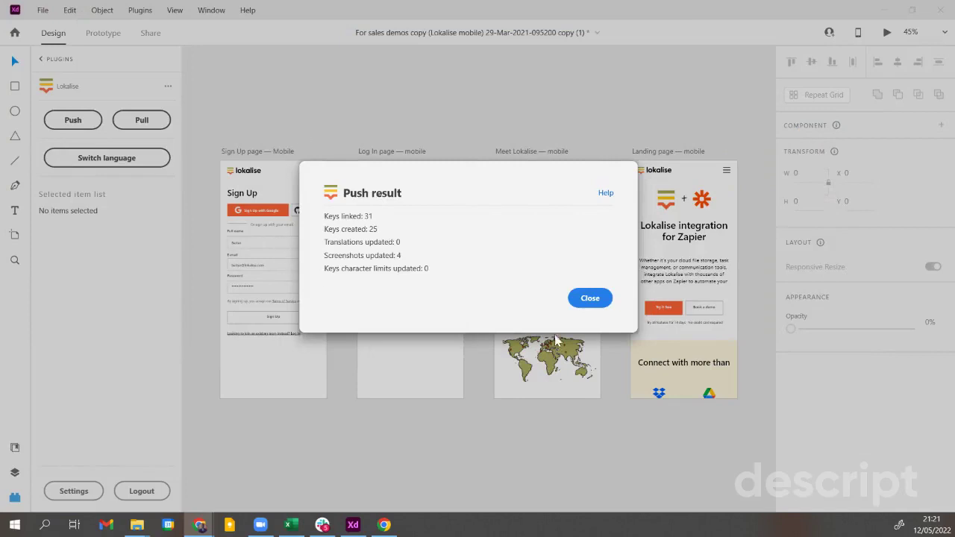
- Dismiss the push summary and pull translations from Lokalise, closing the 'everything up to date' result
click(588, 298)
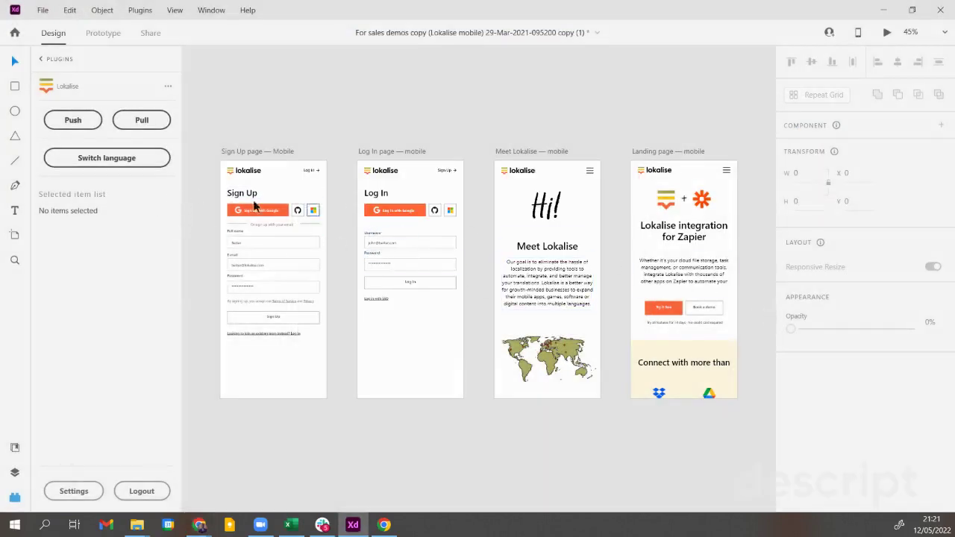
click(151, 127)
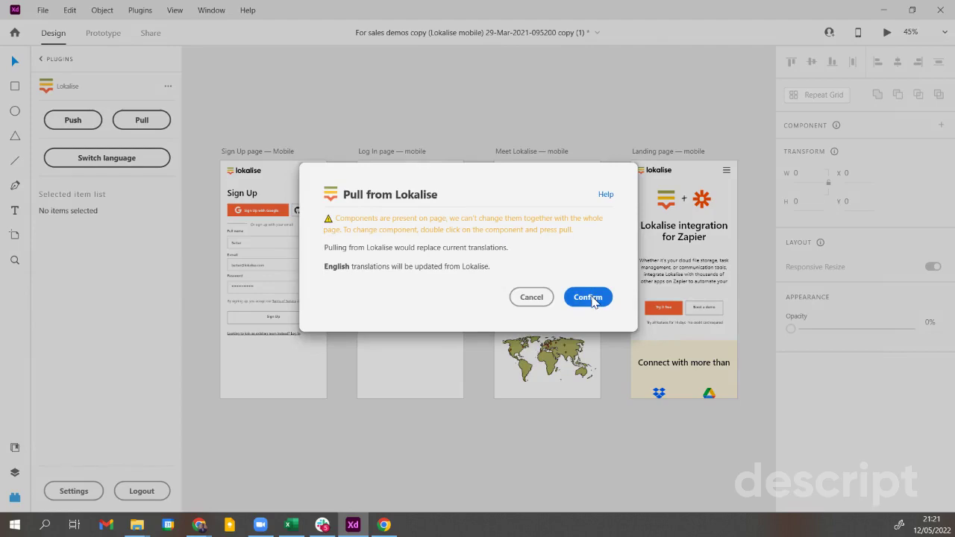
click(592, 296)
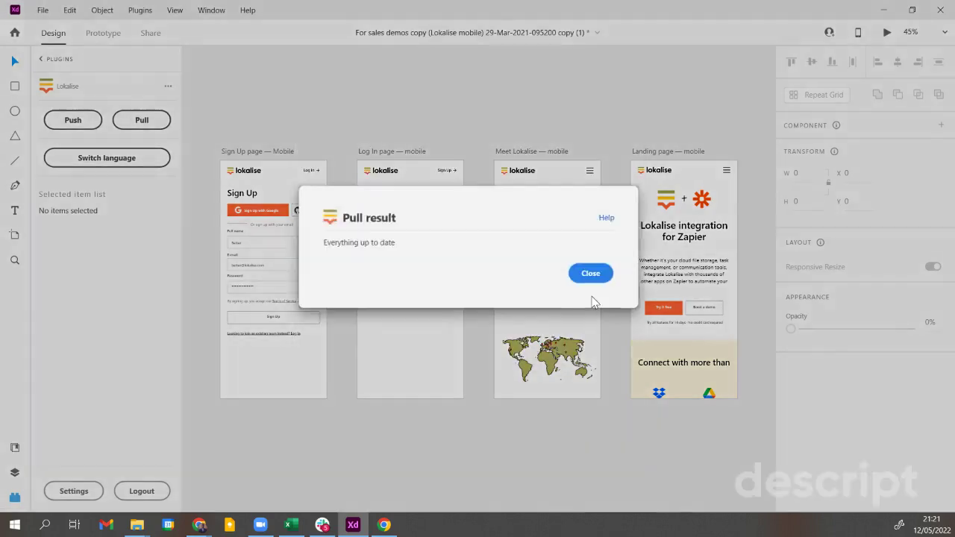
click(587, 278)
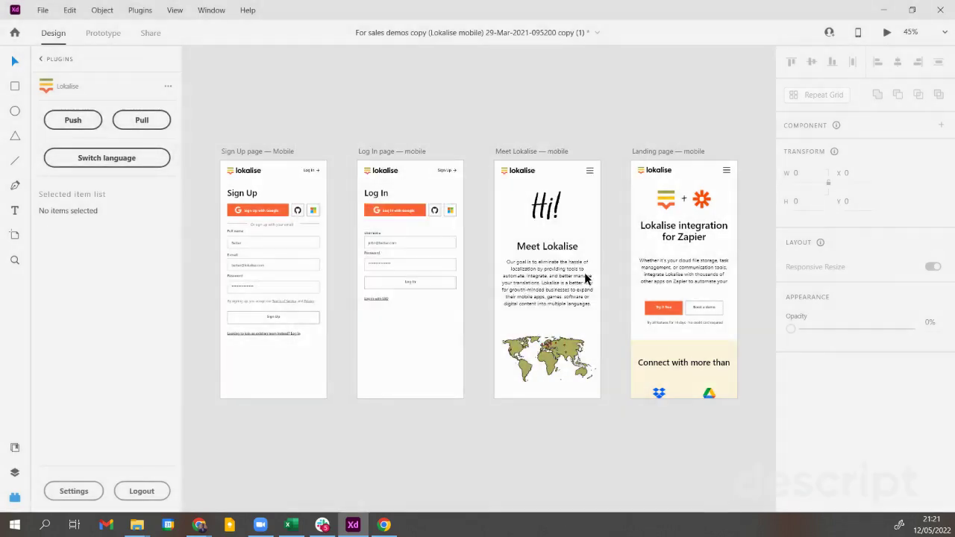
- Switch the four artboards to French, showing text like 'S'enregistrer' and 'Connexion'
click(139, 165)
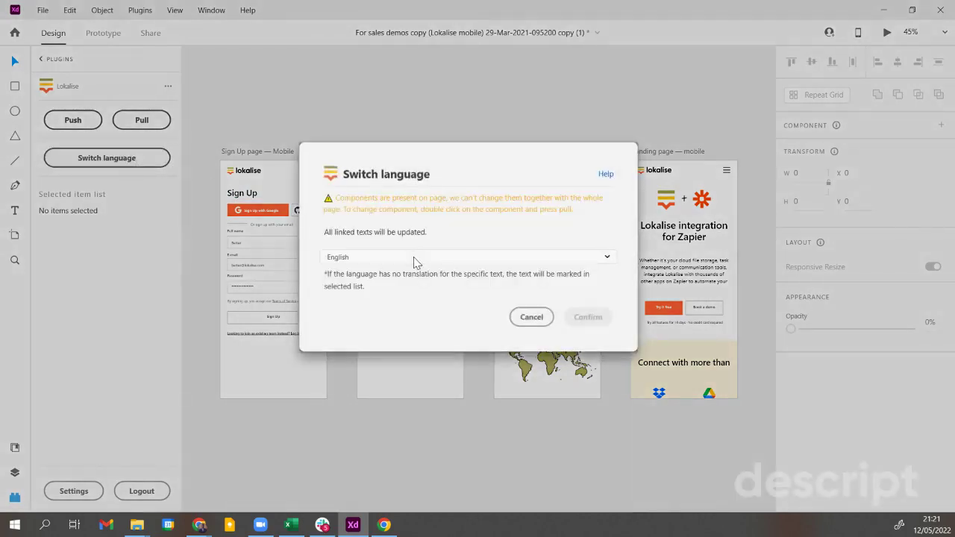
click(413, 256)
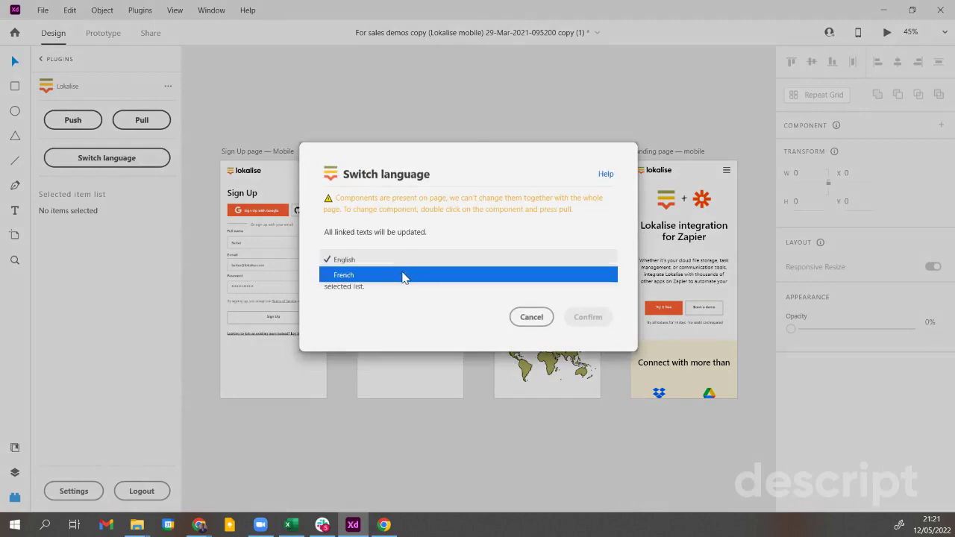
click(403, 277)
click(600, 314)
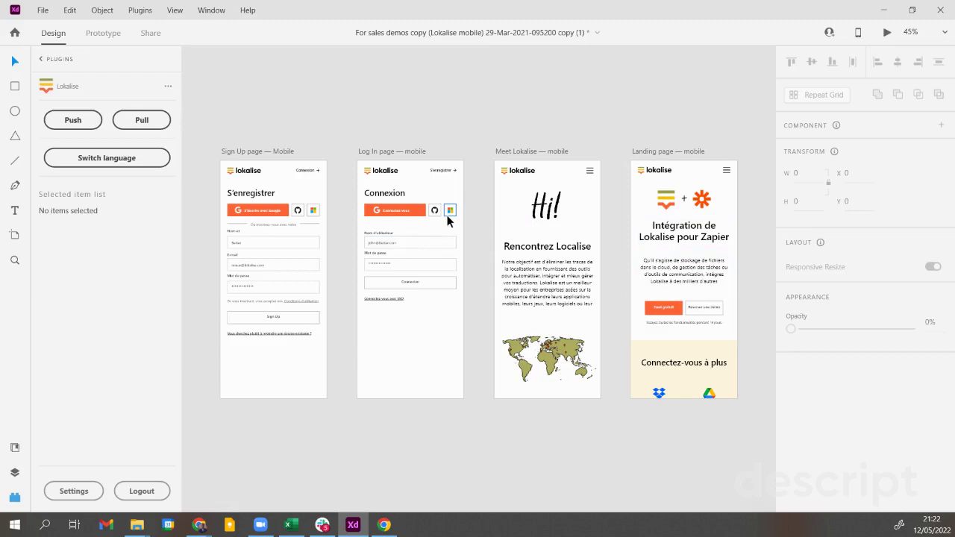
scroll(224, 322, down, 1)
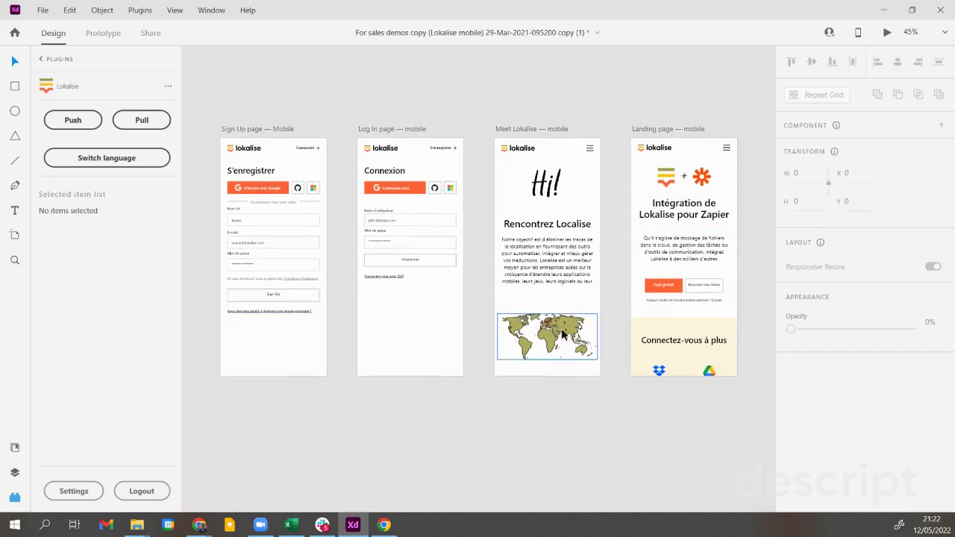